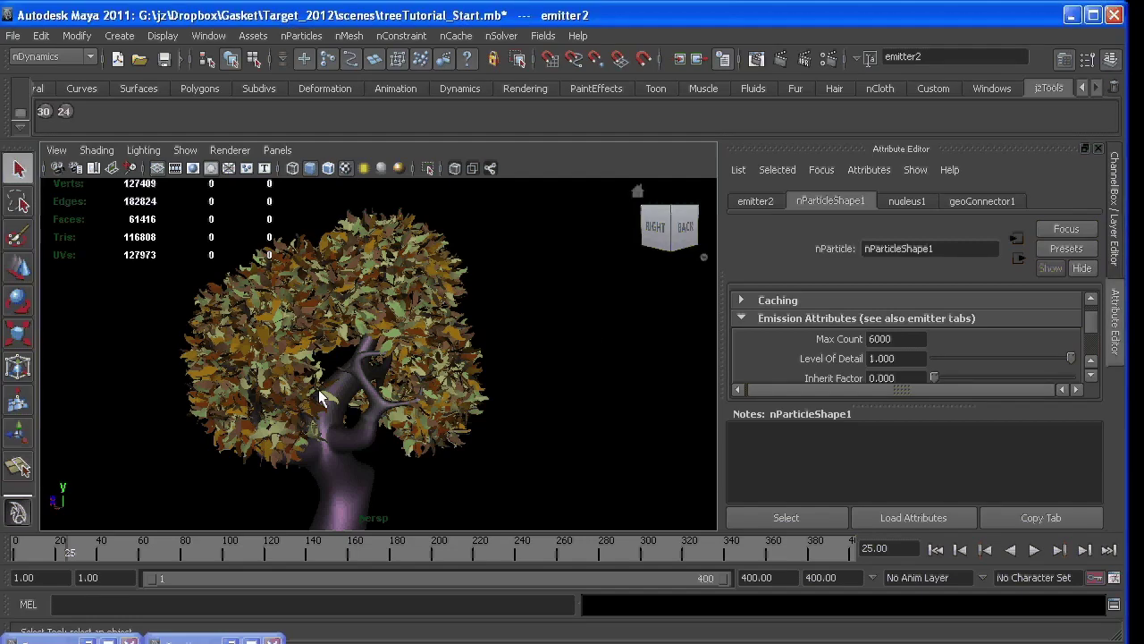
# Step: Return to the first frame and set the Max Count of nParticleShape1 to 1000
pyautogui.keyDown('alt'); pyautogui.moveTo(318, 389); pyautogui.dragTo(384, 393); pyautogui.keyUp('alt')
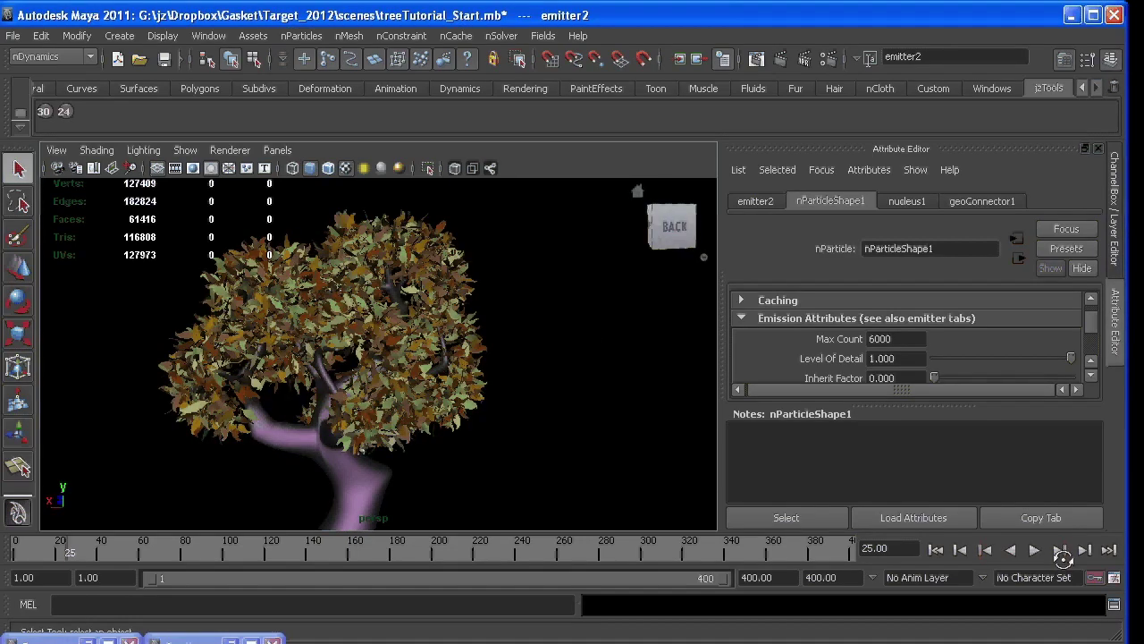
pyautogui.click(936, 550)
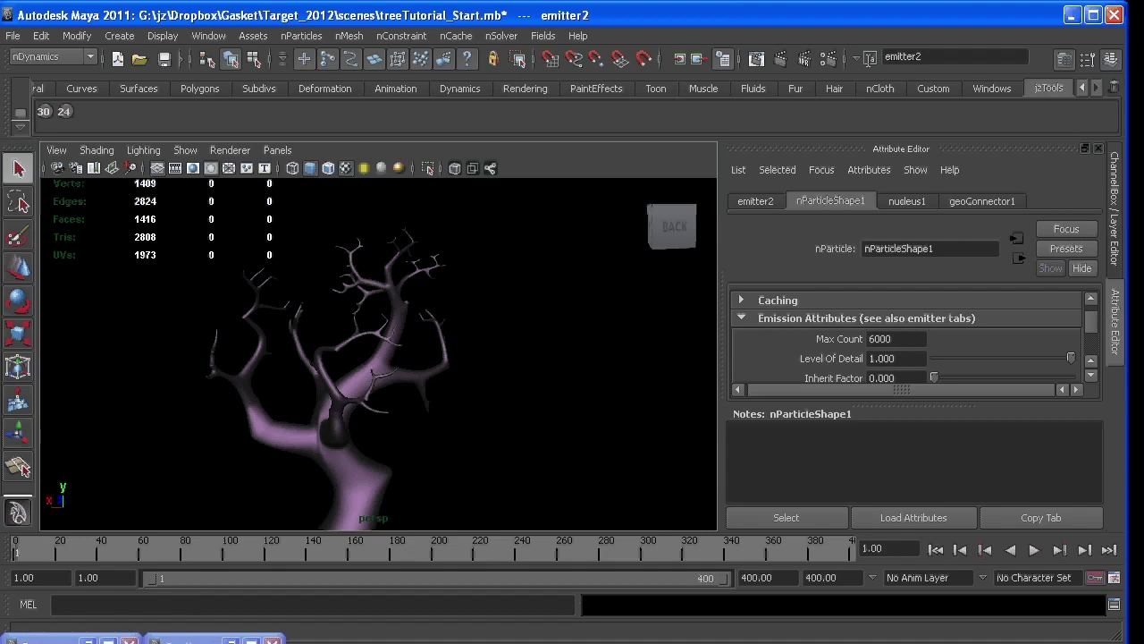
pyautogui.click(900, 340)
pyautogui.moveTo(900, 340); pyautogui.dragTo(849, 337)
pyautogui.write('1000')
# Step: Play the simulation to frame 16, inspect the leaf coverage on the tree, and rewind to frame 1
pyautogui.click(1035, 550)
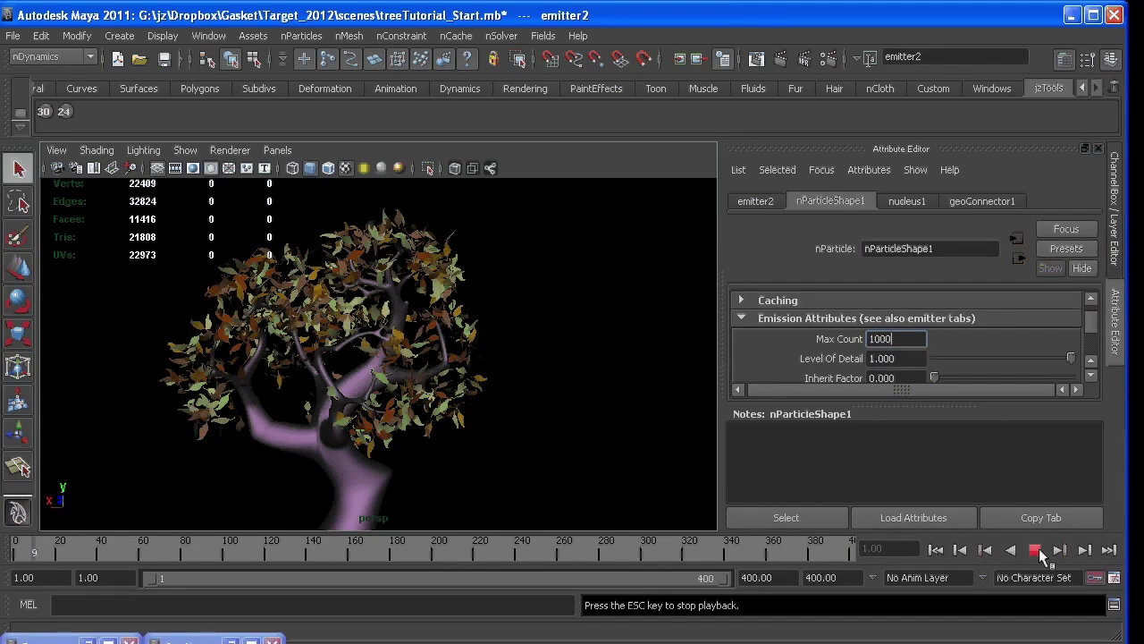
pyautogui.click(1034, 549)
pyautogui.keyDown('alt'); pyautogui.moveTo(361, 386); pyautogui.dragTo(427, 420); pyautogui.keyUp('alt')
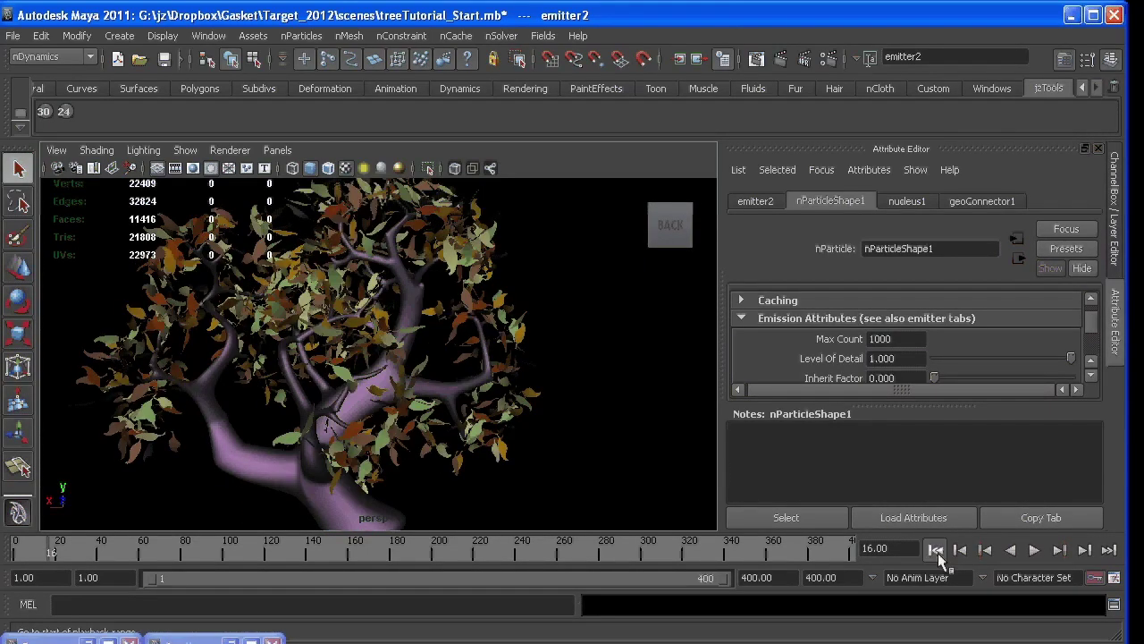
pyautogui.click(935, 549)
# Step: Make the canopy_Lyr display layer visible so the canopy spheres show around the branches
pyautogui.moveTo(398, 372)
pyautogui.keyDown('alt'); pyautogui.mouseDown()
pyautogui.moveTo(332, 383)
pyautogui.moveTo(434, 370)
pyautogui.moveTo(404, 357)
pyautogui.moveTo(408, 390)
pyautogui.moveTo(391, 389)
pyautogui.mouseUp(); pyautogui.keyUp('alt')
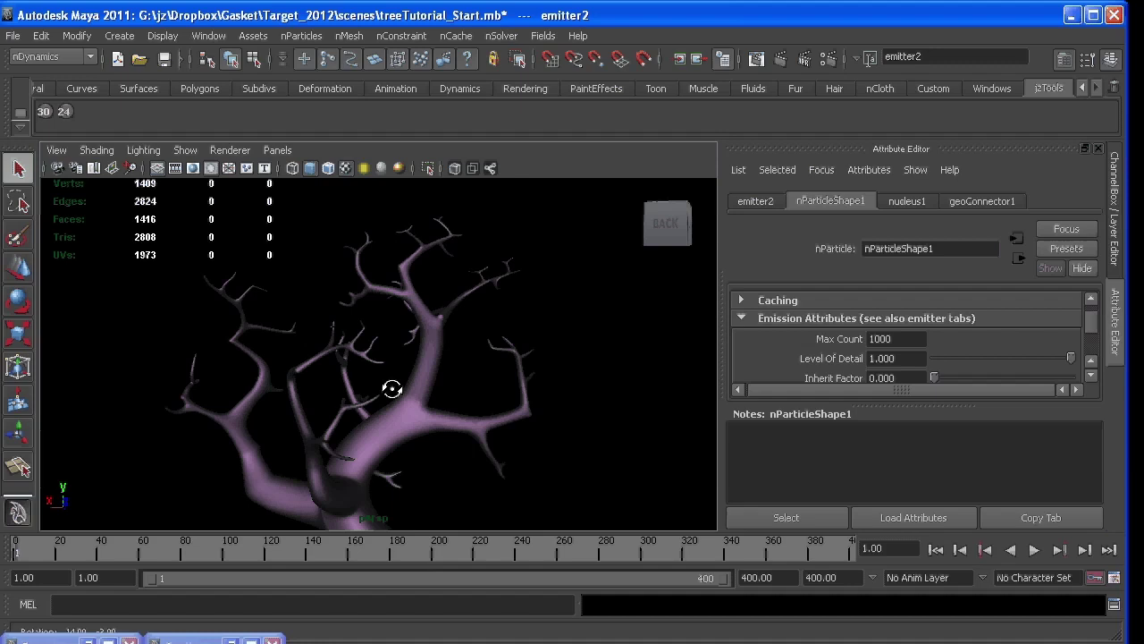
pyautogui.hotkey('ctrl', 'a')
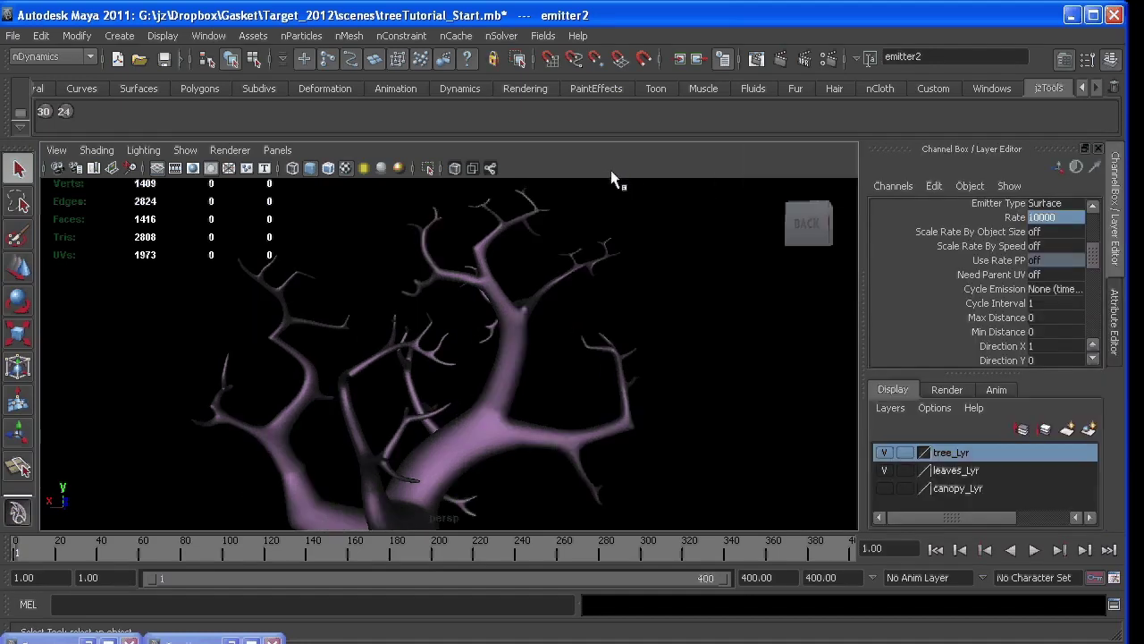
pyautogui.keyDown('alt'); pyautogui.moveTo(608, 358); pyautogui.dragTo(498, 378, button='right'); pyautogui.keyUp('alt')
pyautogui.keyDown('alt'); pyautogui.moveTo(498, 378); pyautogui.dragTo(285, 401); pyautogui.keyUp('alt')
pyautogui.keyDown('alt'); pyautogui.moveTo(404, 378); pyautogui.dragTo(399, 401, button='middle'); pyautogui.keyUp('alt')
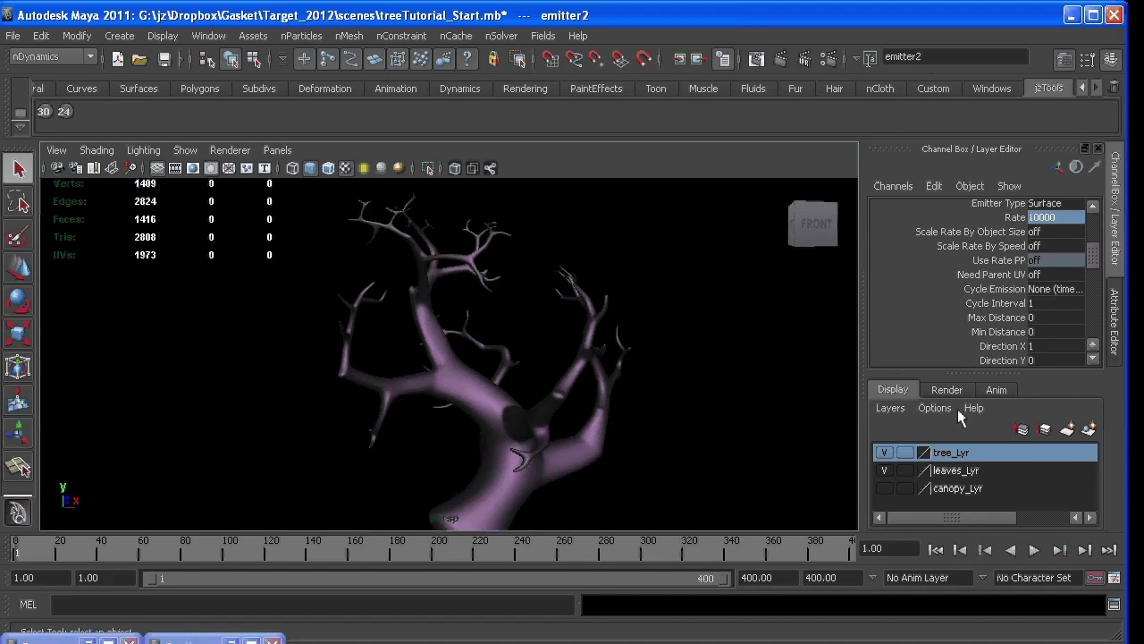
pyautogui.click(884, 487)
pyautogui.keyDown('alt'); pyautogui.moveTo(669, 402); pyautogui.dragTo(557, 371); pyautogui.keyUp('alt')
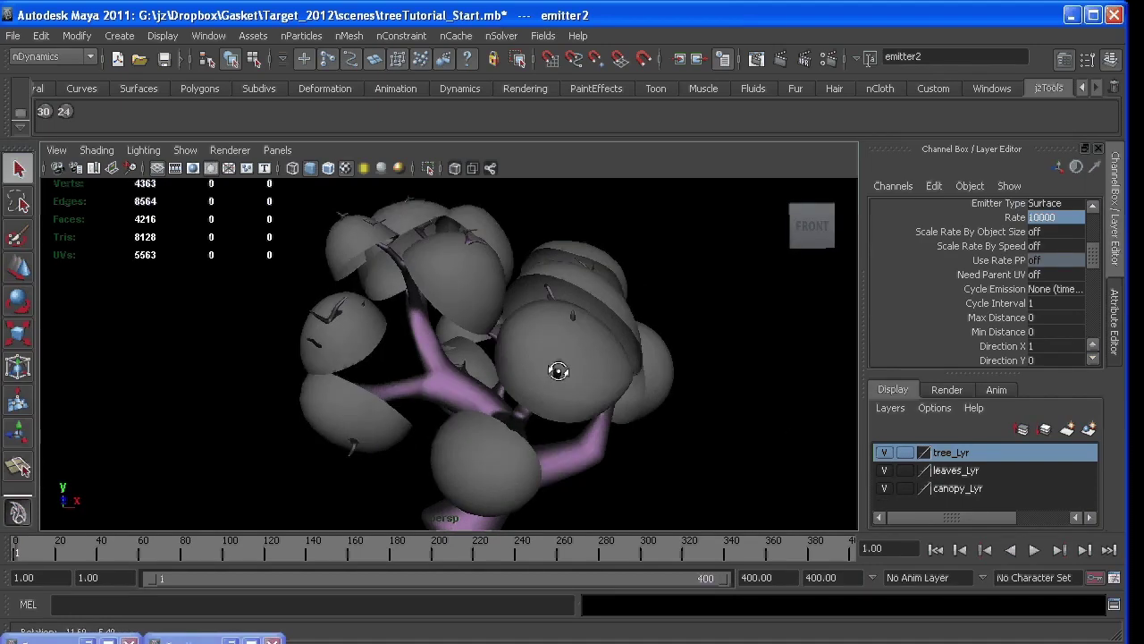
# Step: Run the simulation to frame 7, examine how the leaves sit on the canopy spheres, and rewind to the start
pyautogui.click(1033, 550)
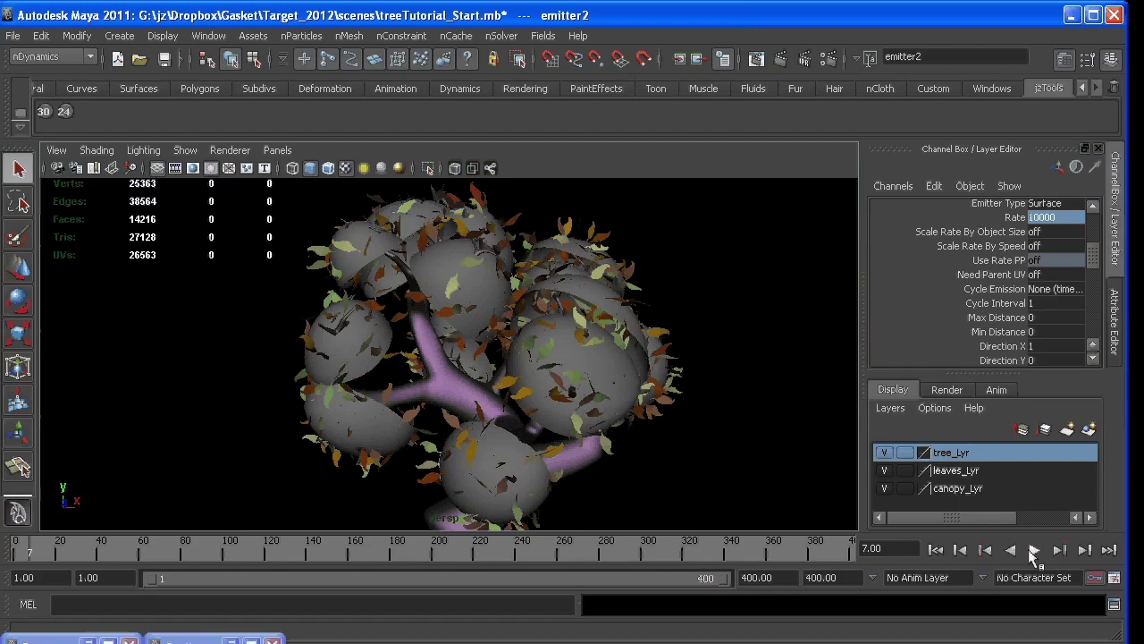
pyautogui.keyDown('alt'); pyautogui.moveTo(626, 384); pyautogui.dragTo(536, 390); pyautogui.keyUp('alt')
pyautogui.scroll(4, 543, 380)
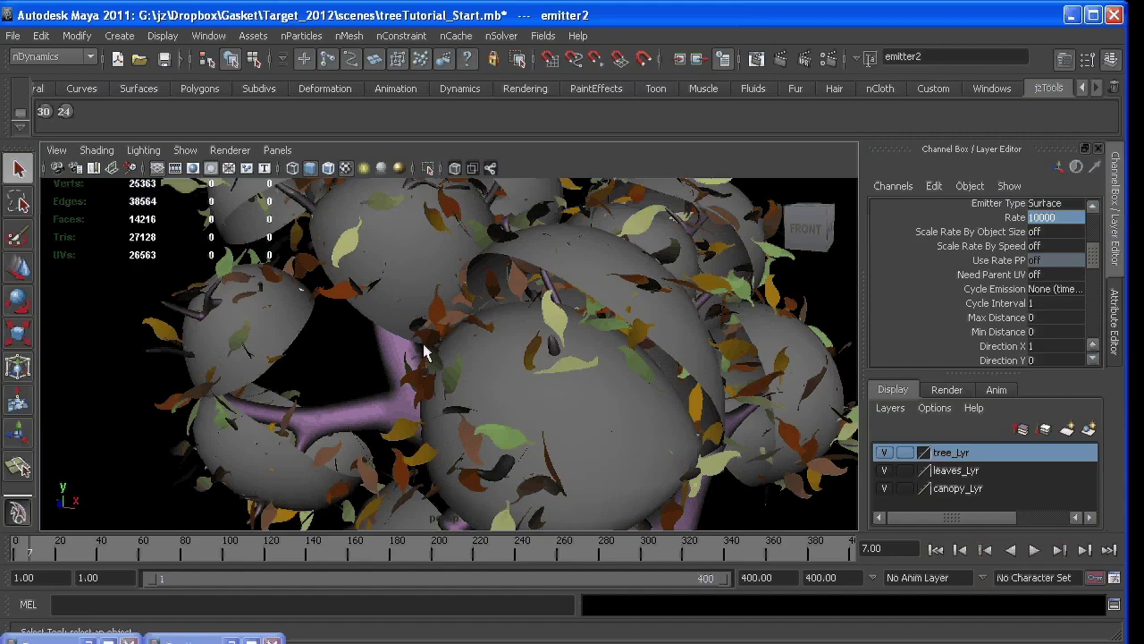
pyautogui.keyDown('alt'); pyautogui.moveTo(424, 351); pyautogui.dragTo(382, 302); pyautogui.keyUp('alt')
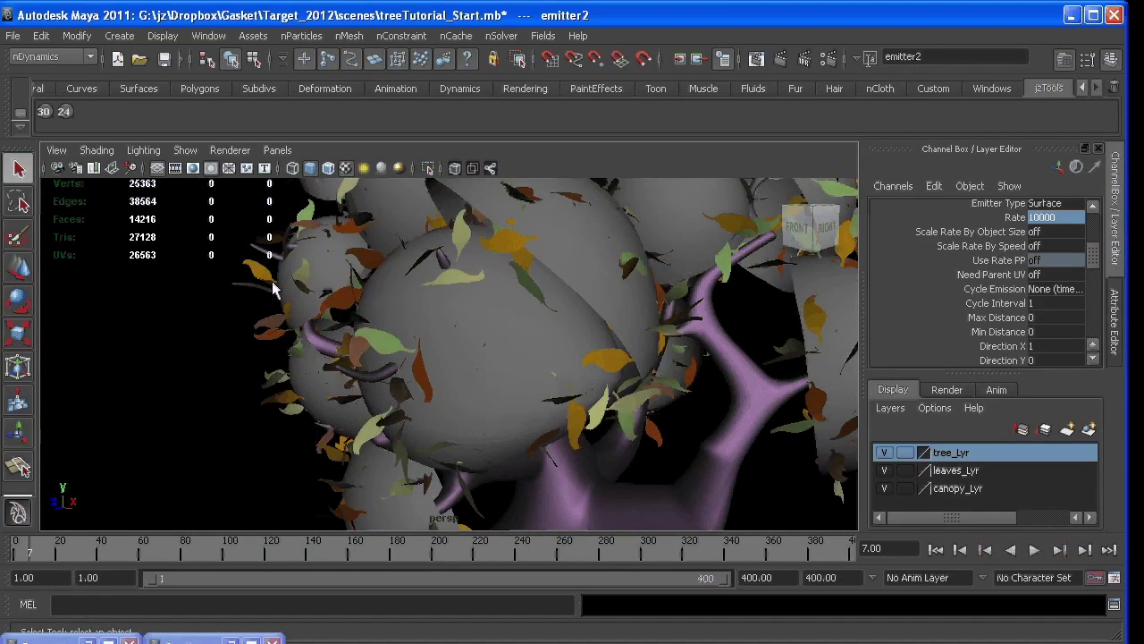
pyautogui.keyDown('alt'); pyautogui.moveTo(273, 289); pyautogui.dragTo(616, 335); pyautogui.keyUp('alt')
pyautogui.hotkey('alt', 'shift', 'v')
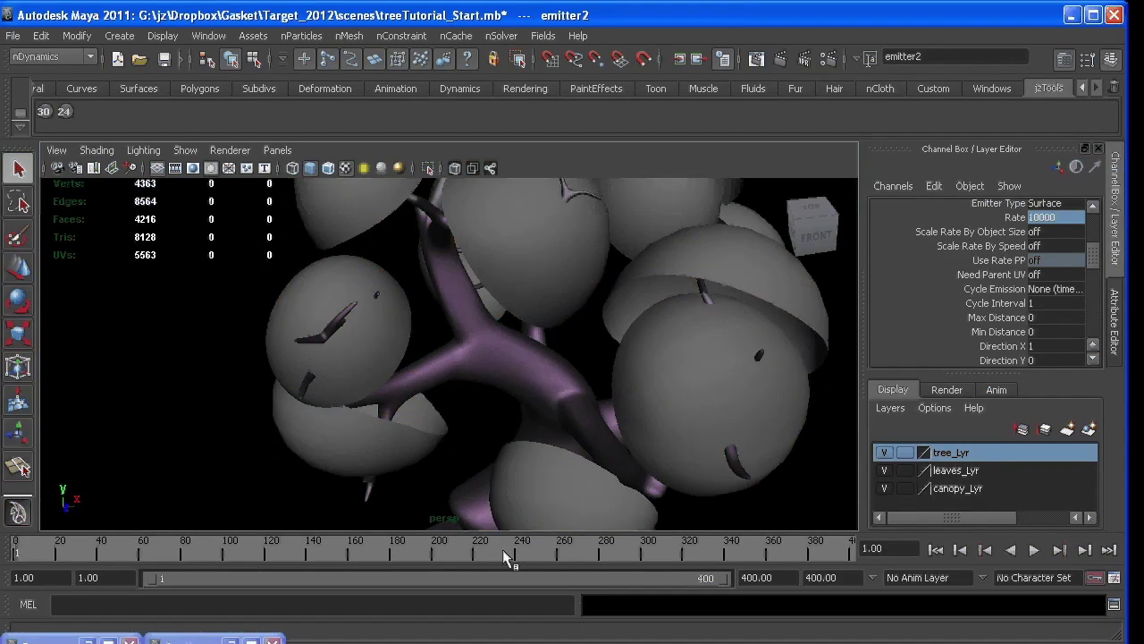
# Step: Select nParticle1 in the Outliner plus the canopy:polySurface1 mesh, and make the canopy a goal for the particles
pyautogui.hotkey('shift', 'o')
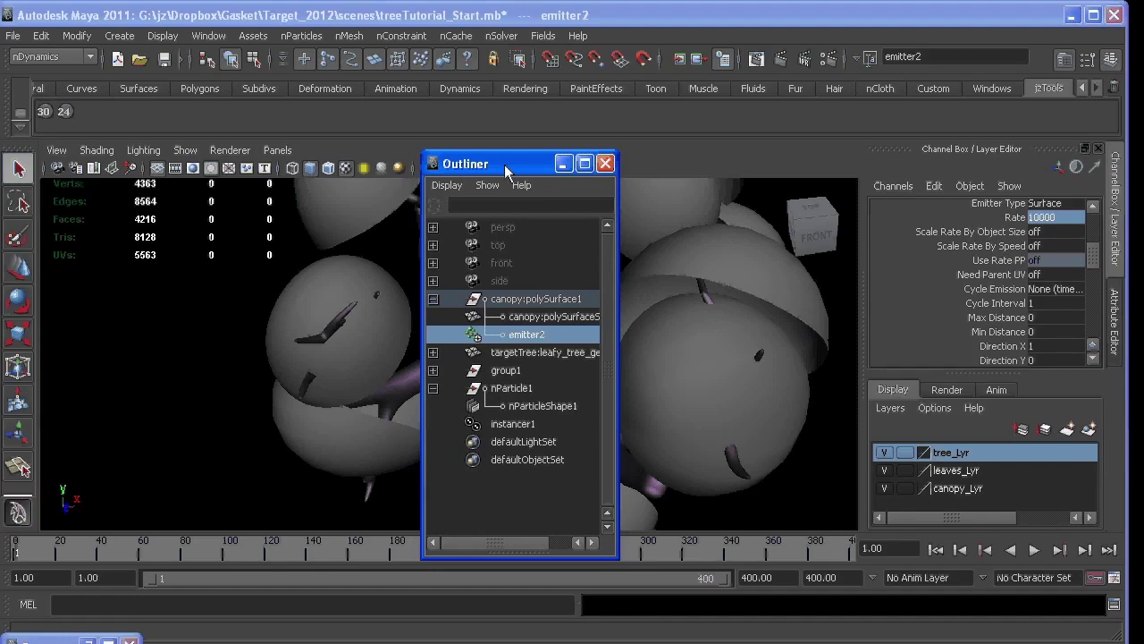
pyautogui.moveTo(504, 165); pyautogui.dragTo(590, 158)
pyautogui.click(595, 382)
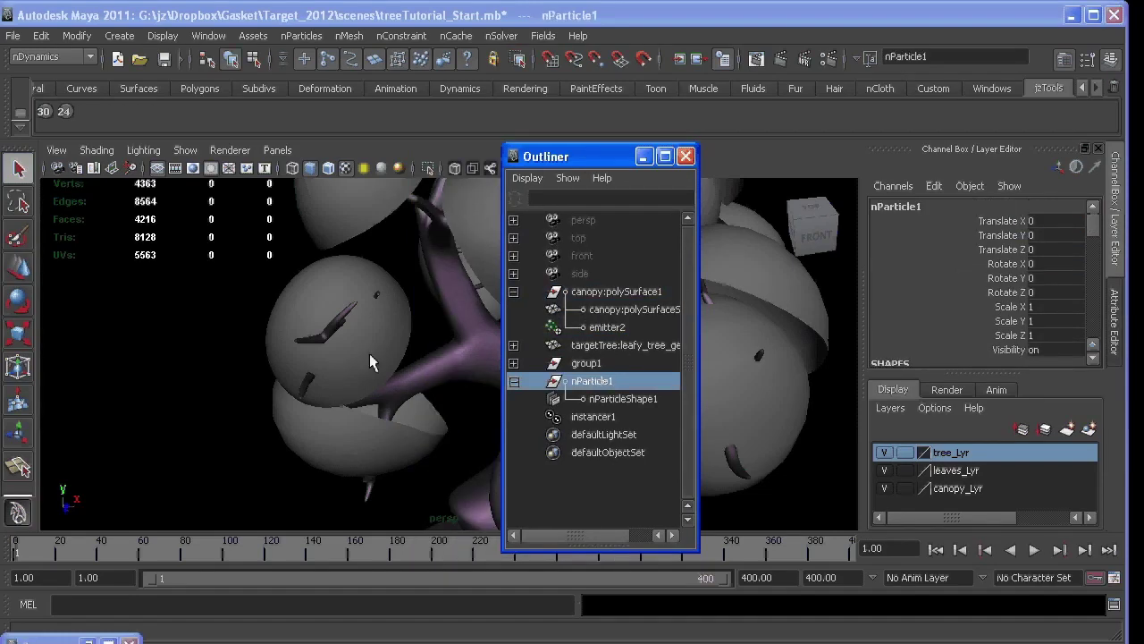
pyautogui.keyDown('shift'); pyautogui.click(300, 304); pyautogui.keyUp('shift')
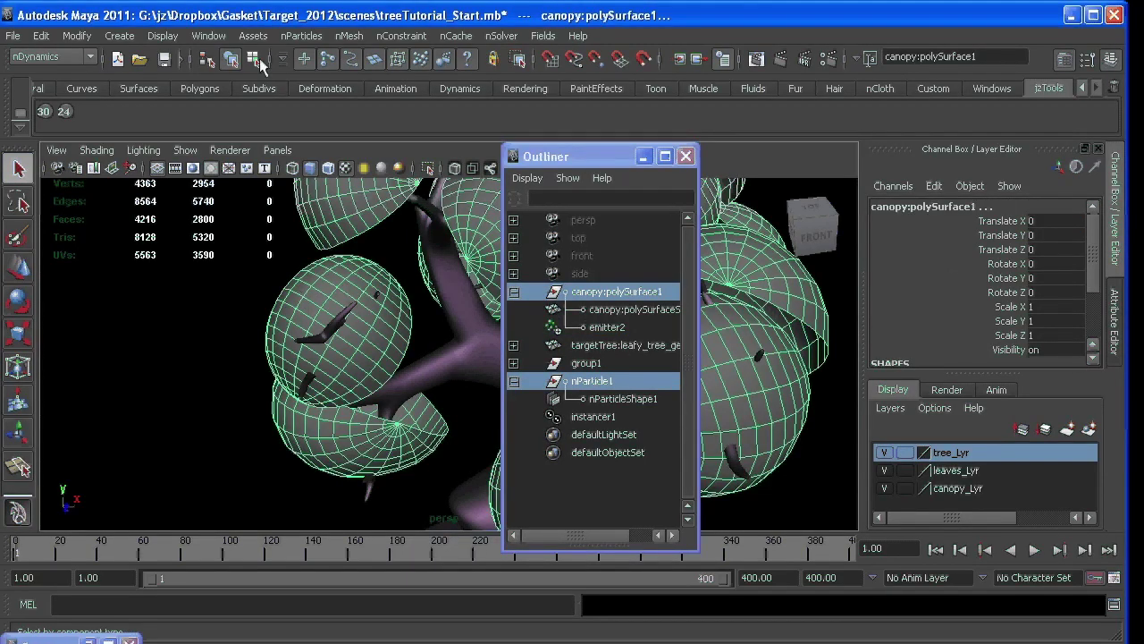
pyautogui.click(301, 36)
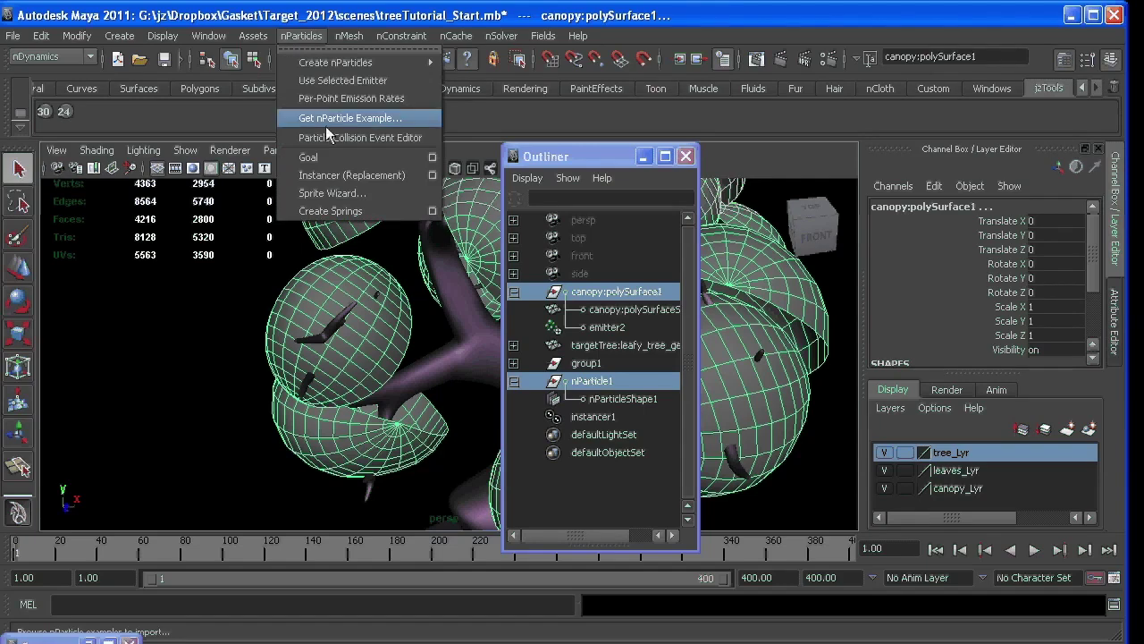
pyautogui.click(381, 161)
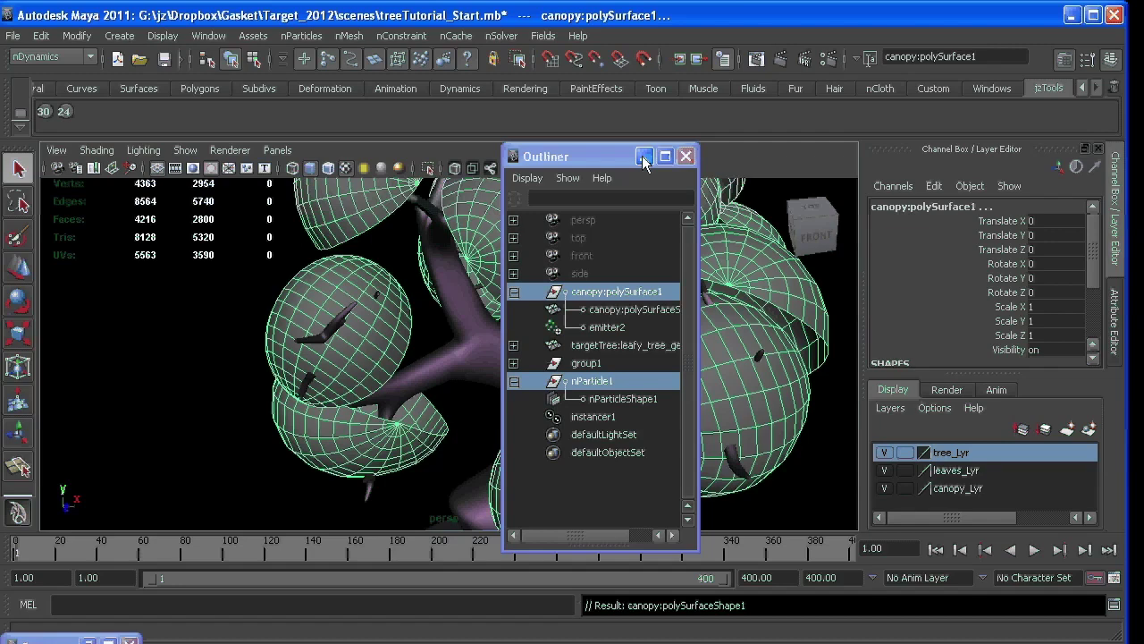
pyautogui.click(643, 156)
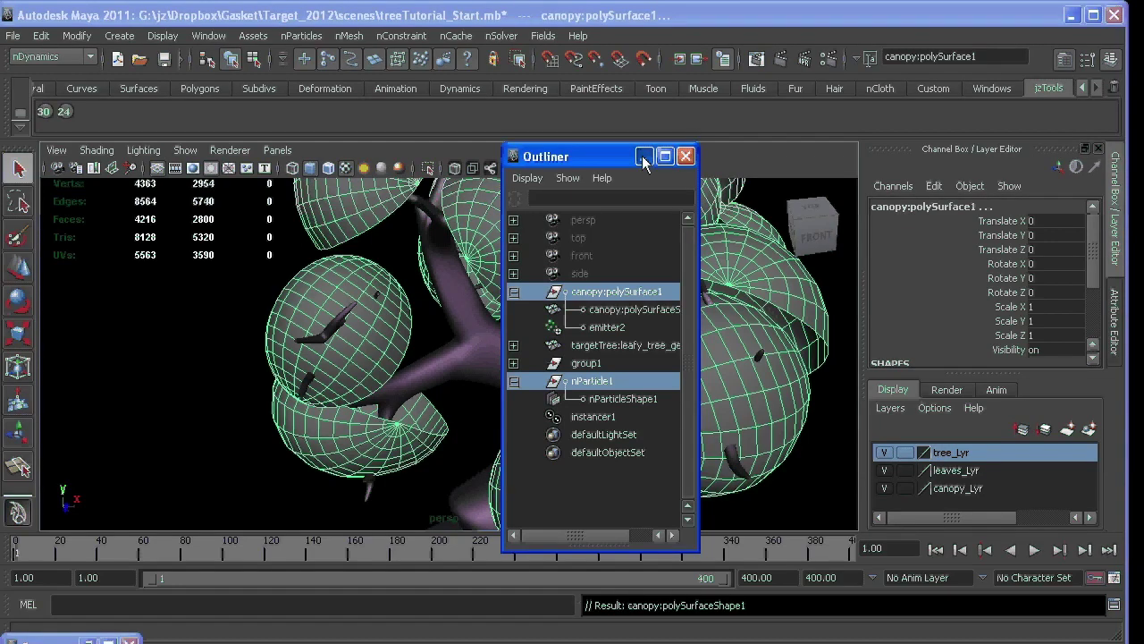
pyautogui.moveTo(589, 157); pyautogui.dragTo(580, 152)
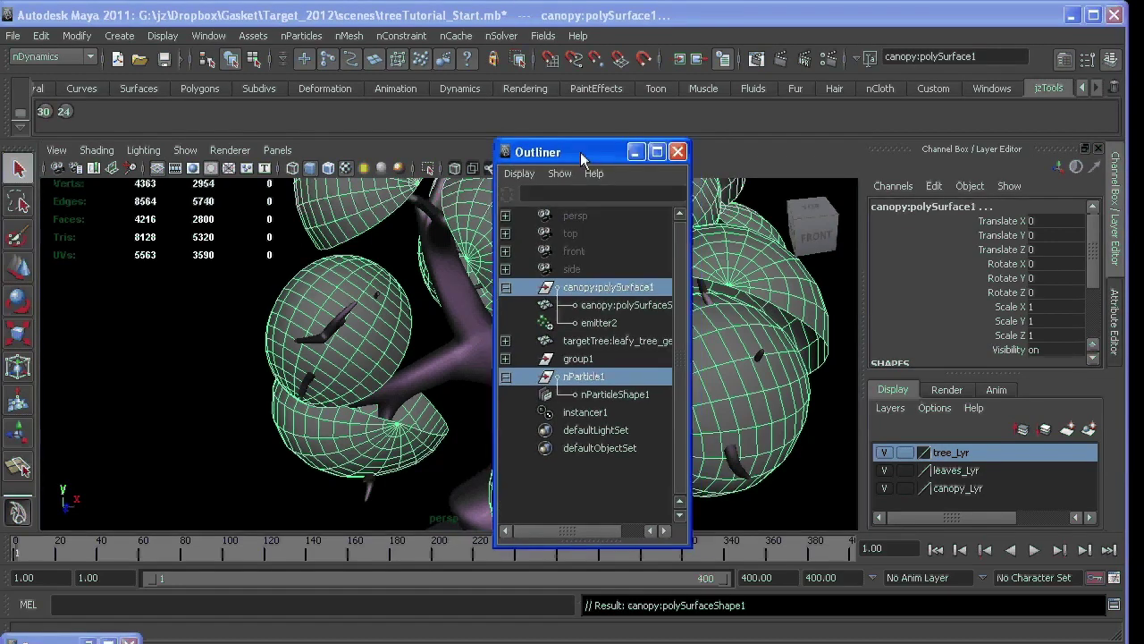
# Step: Open the attributes of nParticleShape1, collapse its Per Particle (Array) Attributes and enlarge the attribute area
pyautogui.click(614, 393)
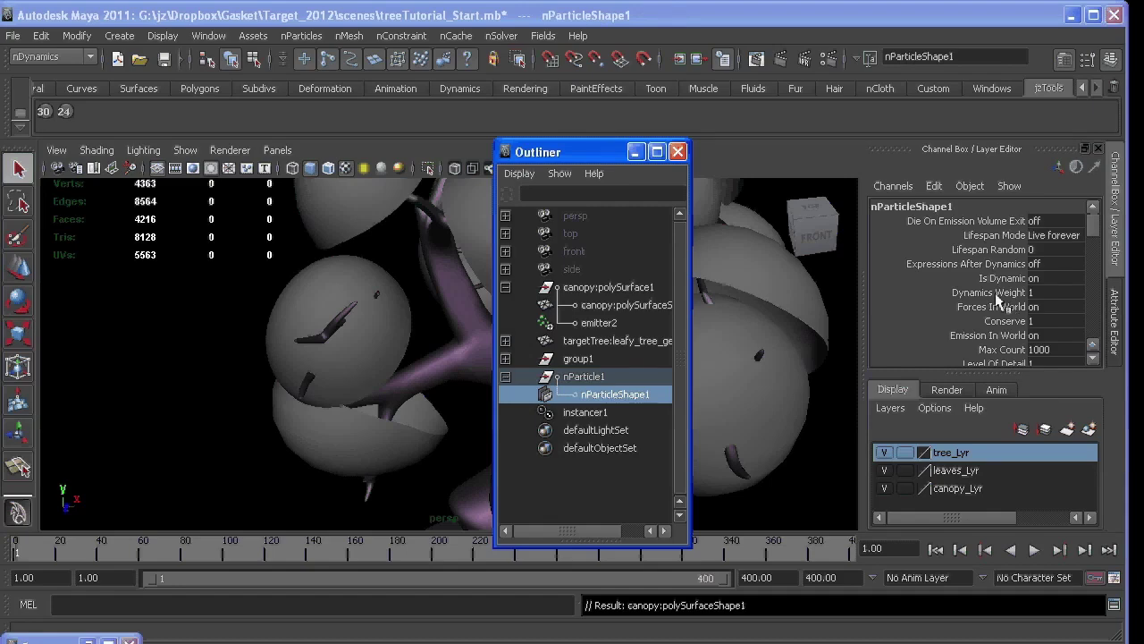
pyautogui.click(1113, 309)
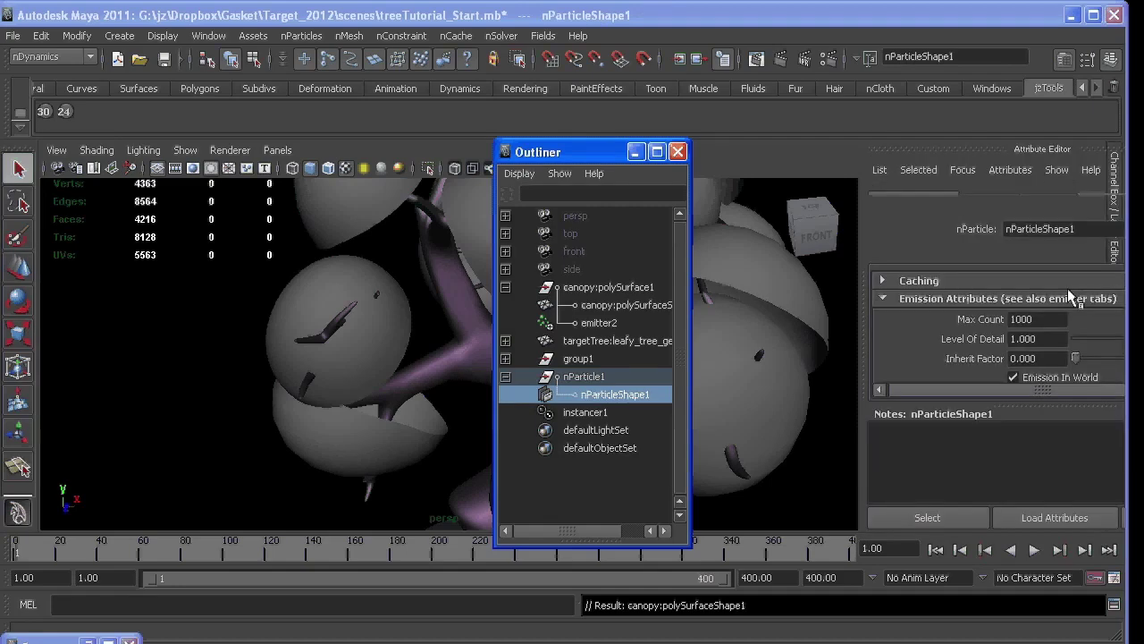
pyautogui.scroll(-3, 932, 355)
pyautogui.scroll(-2, 932, 353)
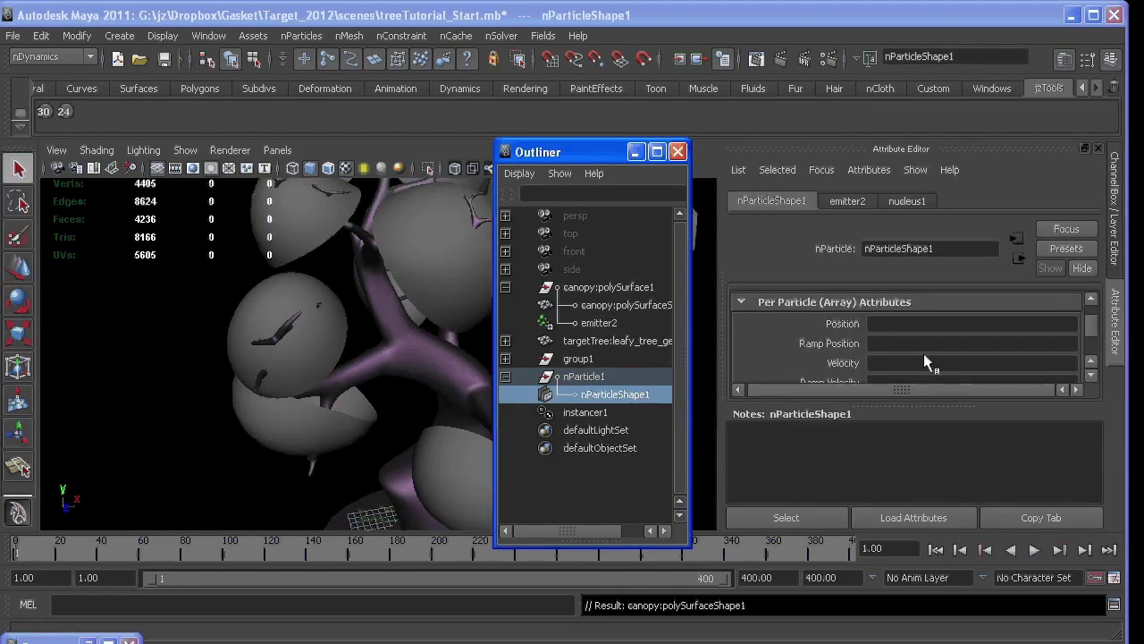
pyautogui.click(782, 301)
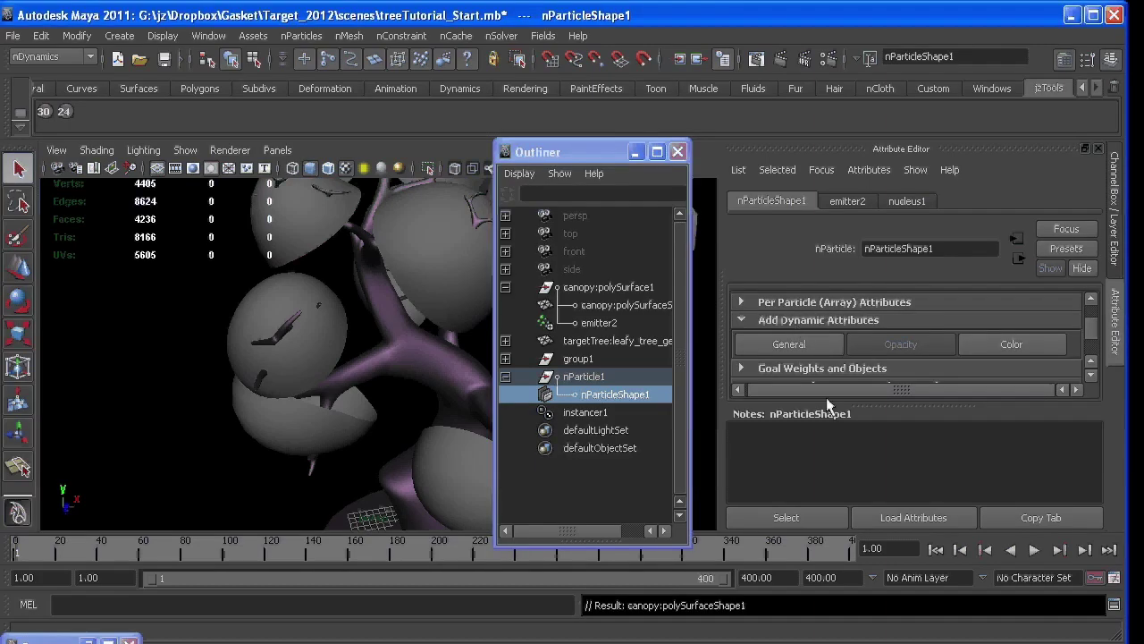
pyautogui.moveTo(861, 406); pyautogui.dragTo(863, 501)
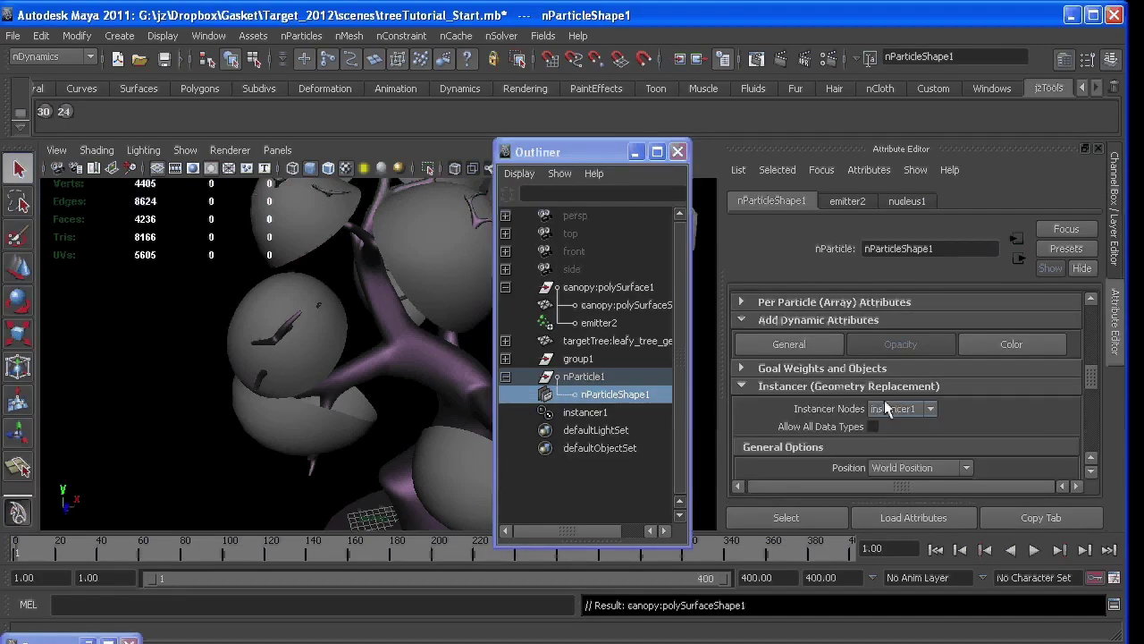
# Step: Expand the Goal Weights and Objects settings of nParticleShape1, keeping the Per Particle (Array) Attributes collapsed
pyautogui.click(785, 368)
pyautogui.click(850, 302)
pyautogui.scroll(2, 850, 382)
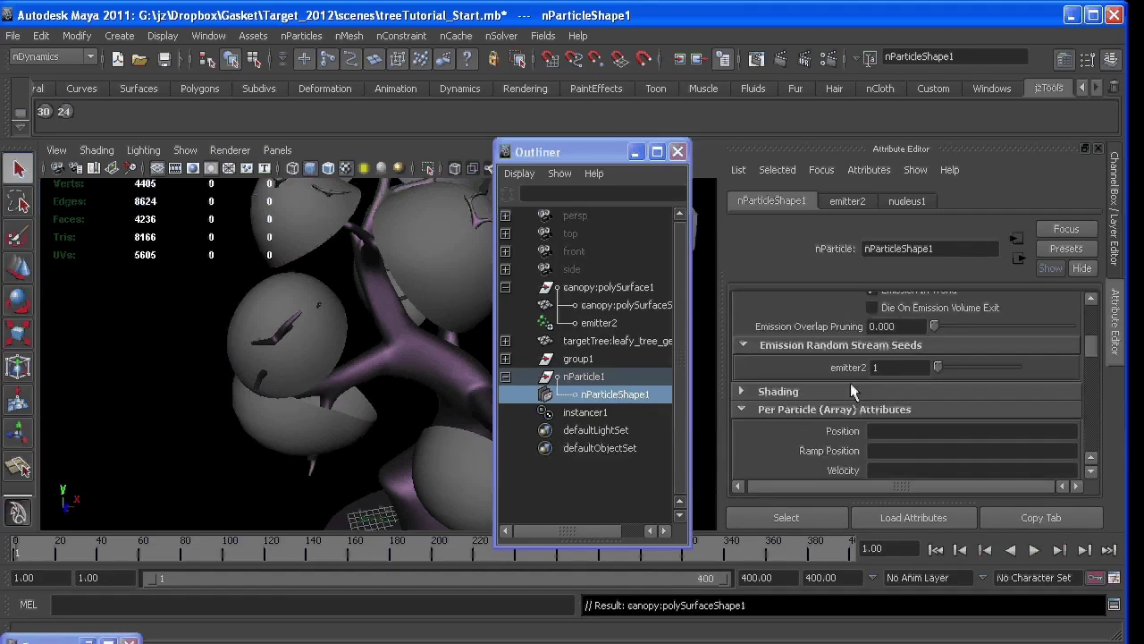
pyautogui.scroll(-2, 850, 383)
pyautogui.scroll(-3, 850, 383)
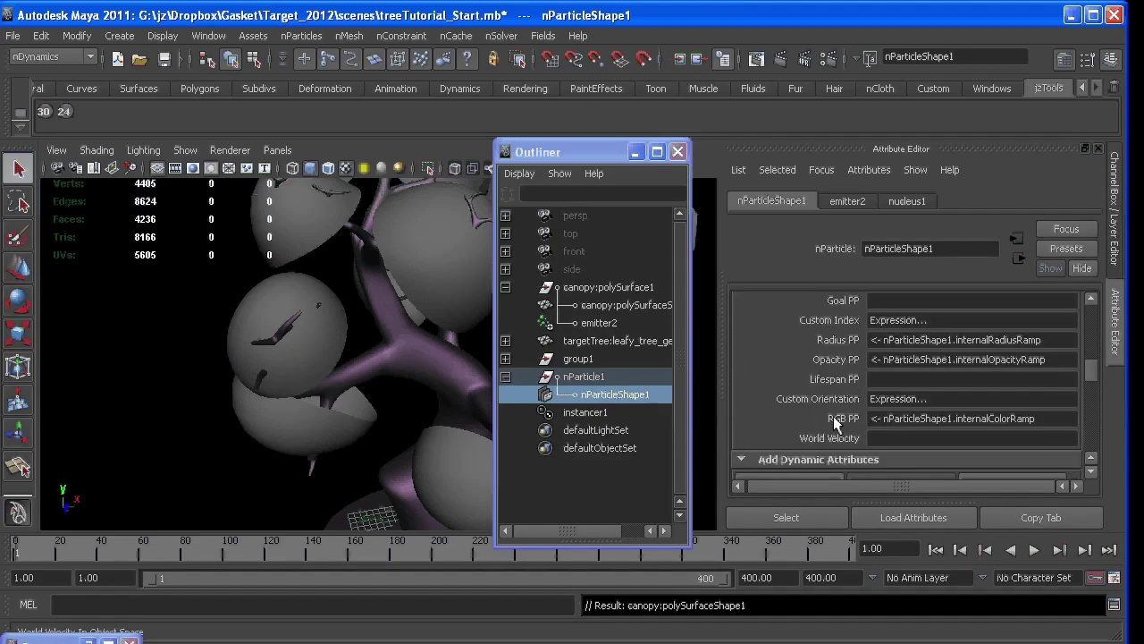
pyautogui.scroll(3, 811, 361)
pyautogui.click(811, 361)
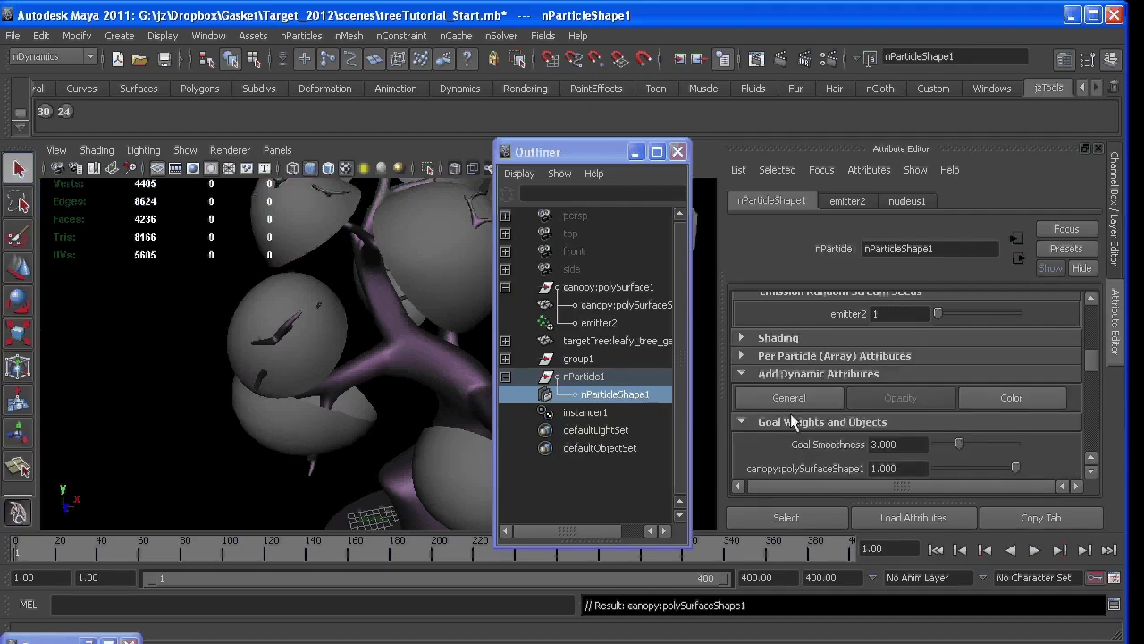
pyautogui.scroll(-1, 862, 443)
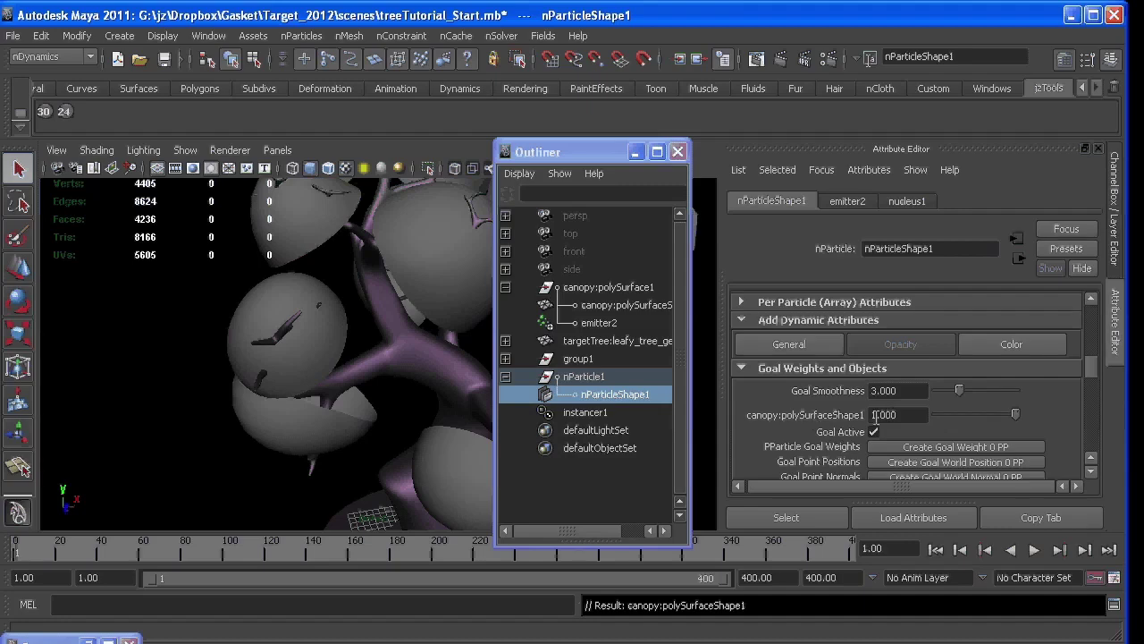
# Step: Minimize the Outliner, play the simulation to frame 30 and inspect the leaves on the canopy surface up close
pyautogui.click(635, 152)
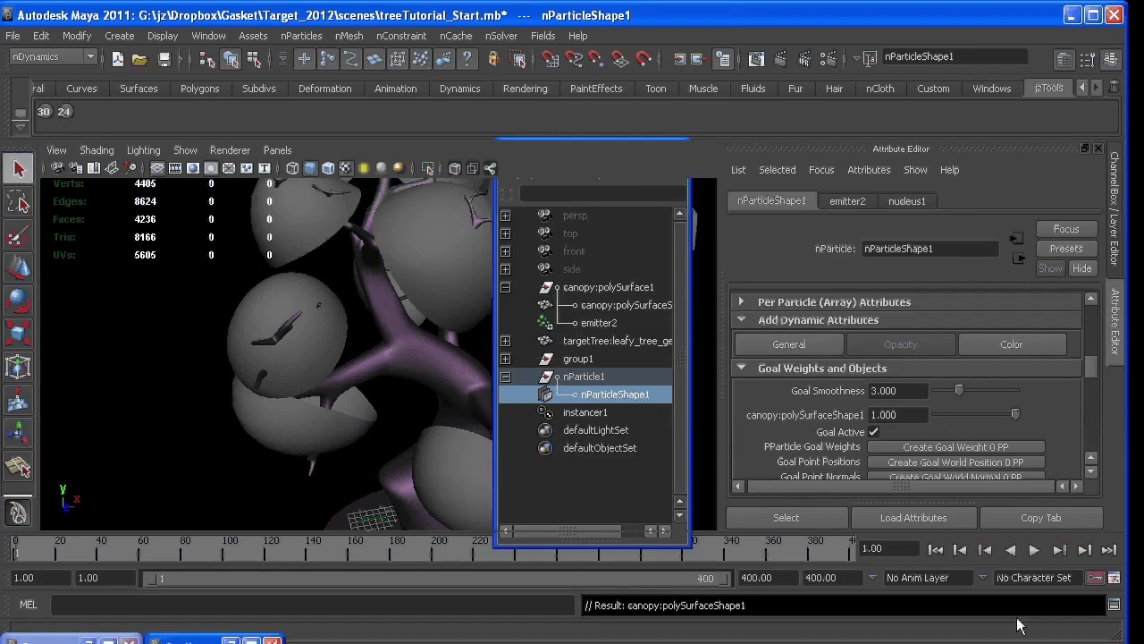
pyautogui.click(1033, 551)
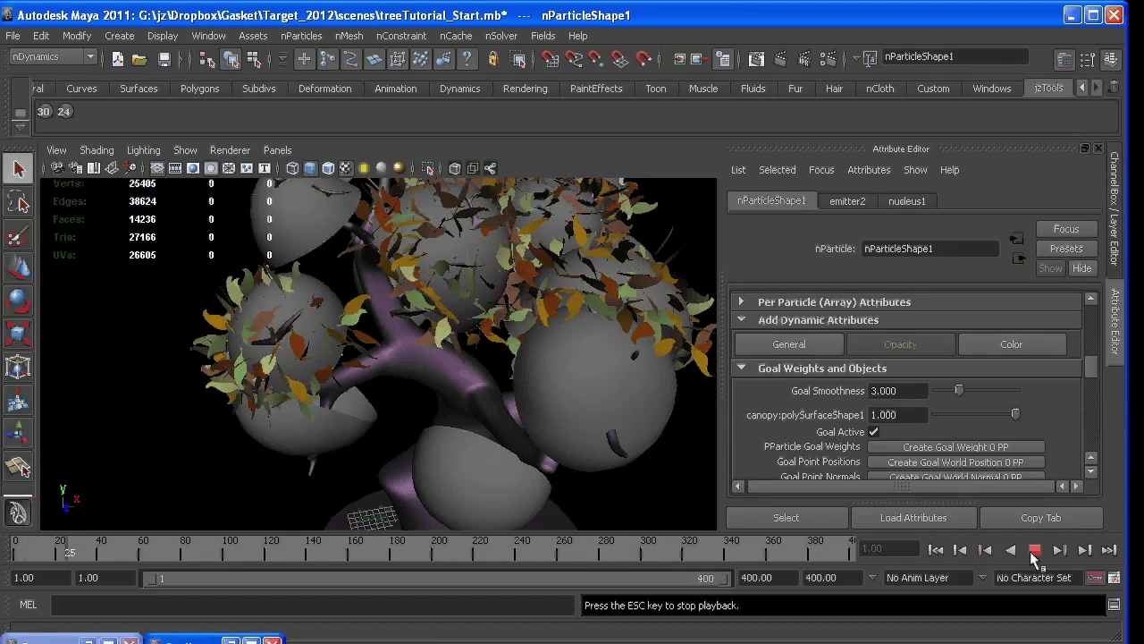
pyautogui.click(1034, 551)
pyautogui.keyDown('alt'); pyautogui.moveTo(470, 423); pyautogui.dragTo(355, 413); pyautogui.keyUp('alt')
pyautogui.keyDown('alt'); pyautogui.moveTo(355, 413); pyautogui.dragTo(609, 396, button='right'); pyautogui.keyUp('alt')
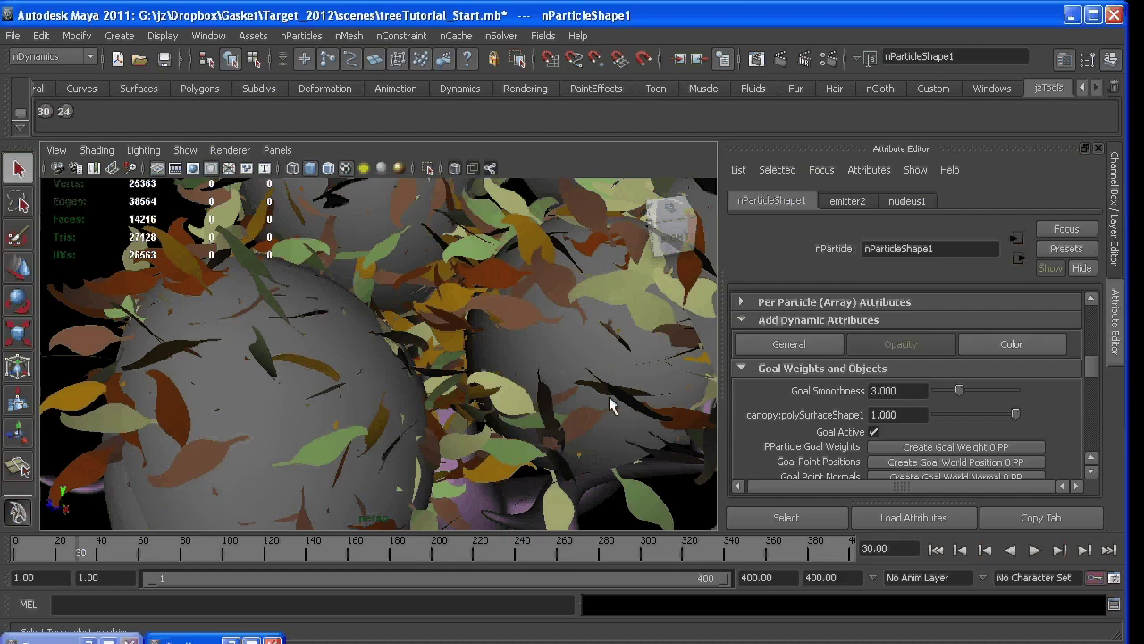
# Step: Turn on particle display in the perspective view and examine where the particles sit on the canopy spheres
pyautogui.click(186, 150)
pyautogui.click(258, 407)
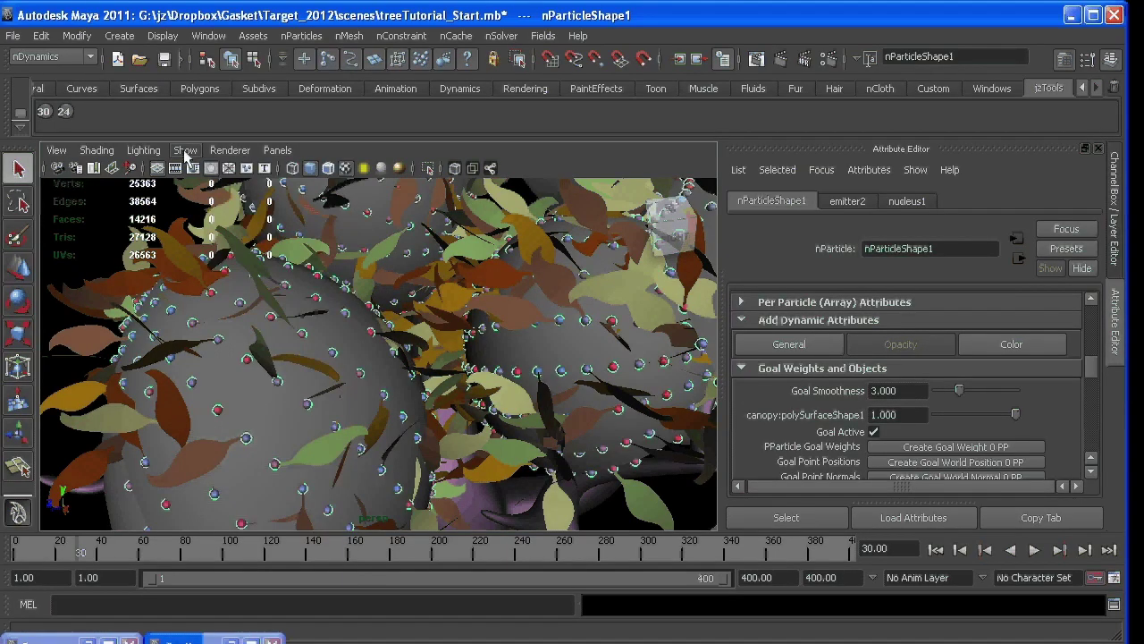
pyautogui.click(186, 152)
pyautogui.keyDown('alt'); pyautogui.moveTo(376, 413); pyautogui.dragTo(437, 388); pyautogui.keyUp('alt')
pyautogui.keyDown('alt'); pyautogui.moveTo(437, 388); pyautogui.dragTo(339, 361, button='right'); pyautogui.keyUp('alt')
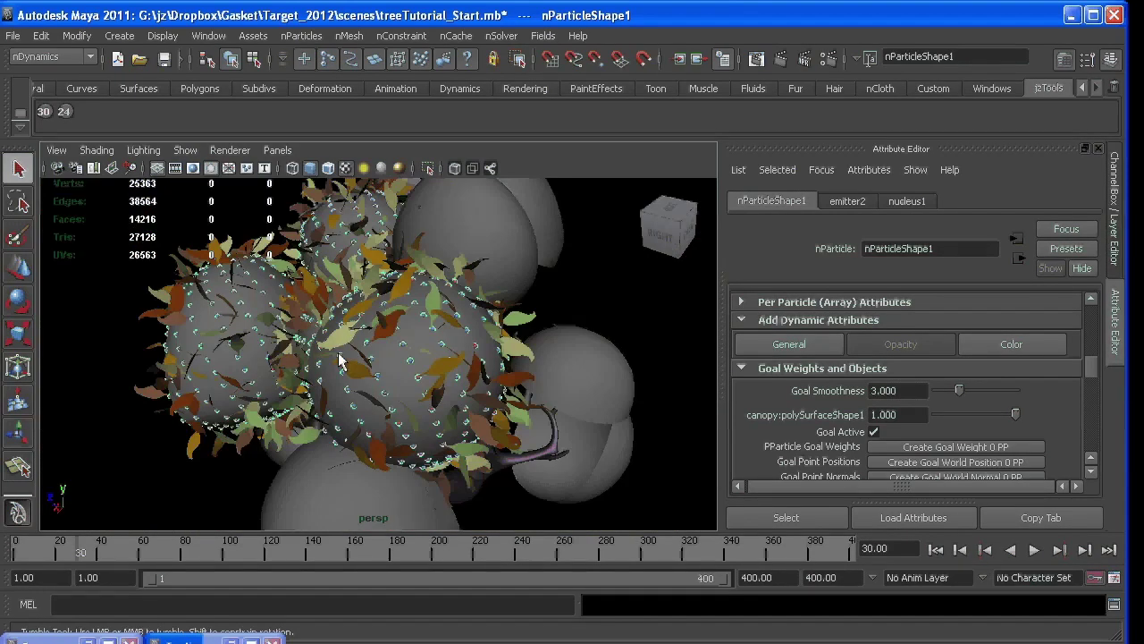
pyautogui.keyDown('alt'); pyautogui.moveTo(340, 360); pyautogui.dragTo(603, 319); pyautogui.keyUp('alt')
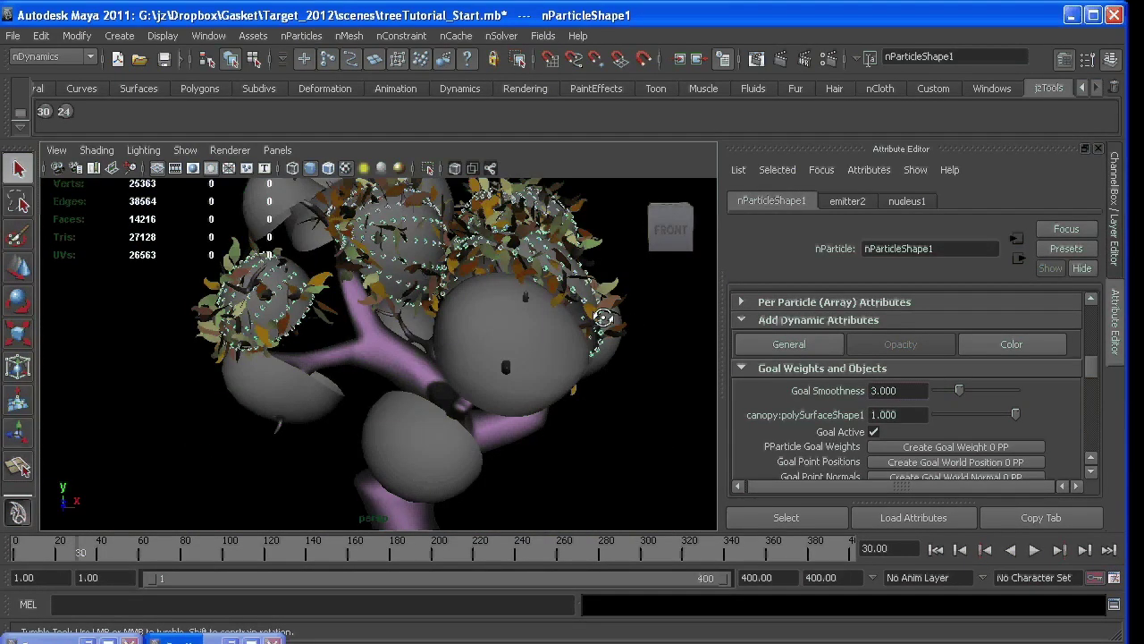
pyautogui.keyDown('alt'); pyautogui.moveTo(429, 344); pyautogui.dragTo(541, 348, button='right'); pyautogui.keyUp('alt')
pyautogui.keyDown('alt'); pyautogui.moveTo(398, 238); pyautogui.dragTo(420, 340, button='middle'); pyautogui.keyUp('alt')
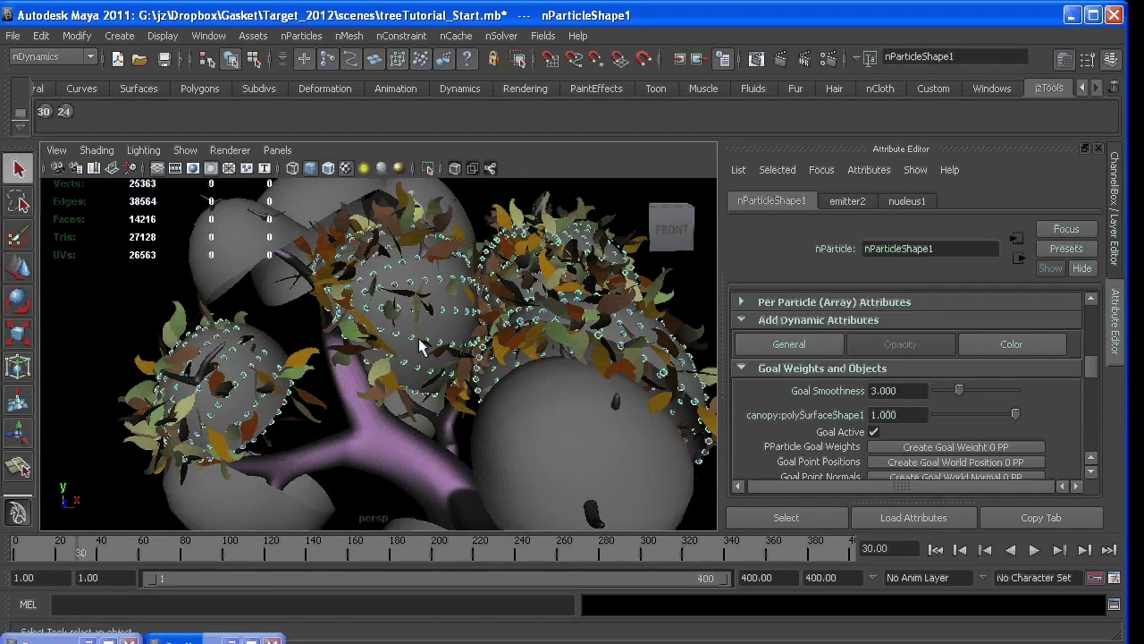
# Step: Examine the leaf particles on the canopy spheres up close and review nParticleShape1's goal, instancer and remaining settings
pyautogui.keyDown('alt'); pyautogui.moveTo(422, 346); pyautogui.dragTo(324, 377); pyautogui.keyUp('alt')
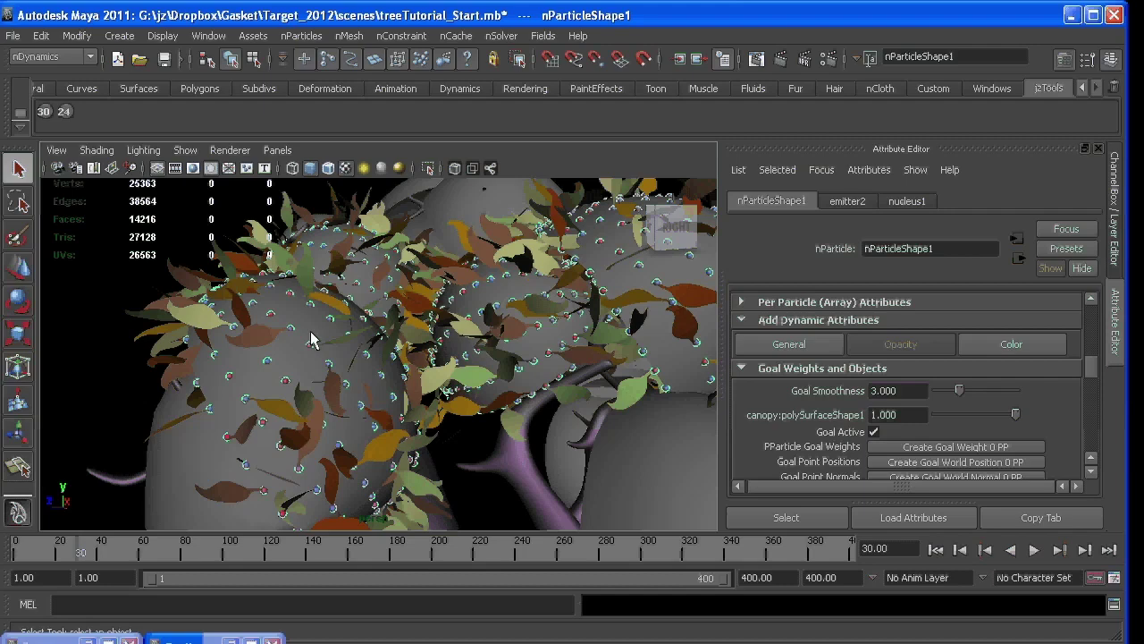
pyautogui.keyDown('alt'); pyautogui.moveTo(237, 460); pyautogui.dragTo(250, 434); pyautogui.keyUp('alt')
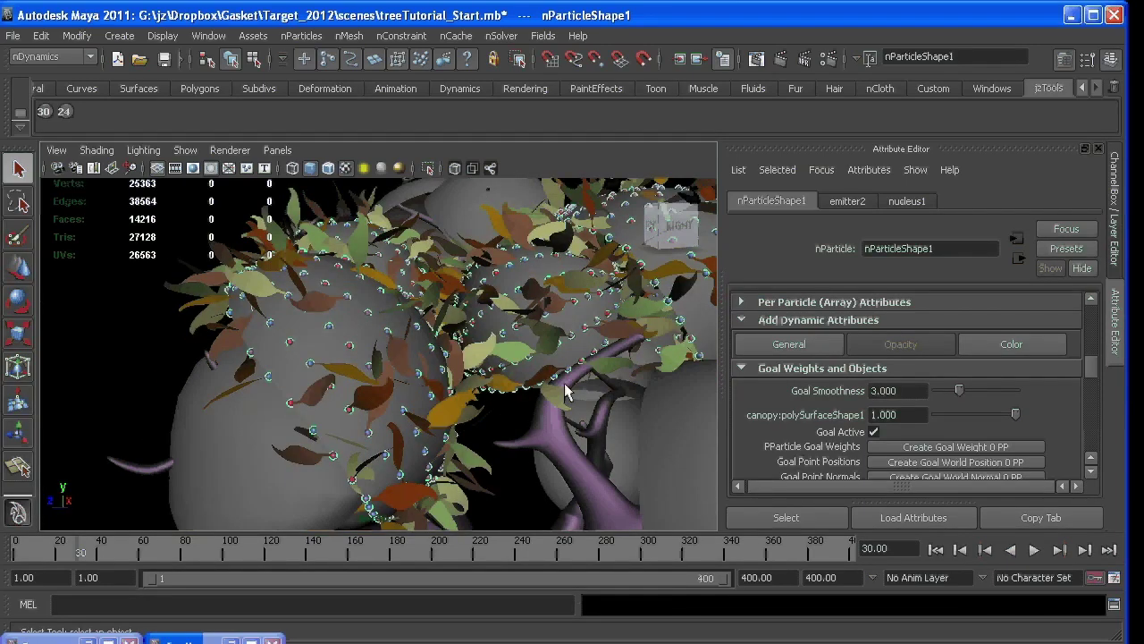
pyautogui.scroll(-3, 922, 404)
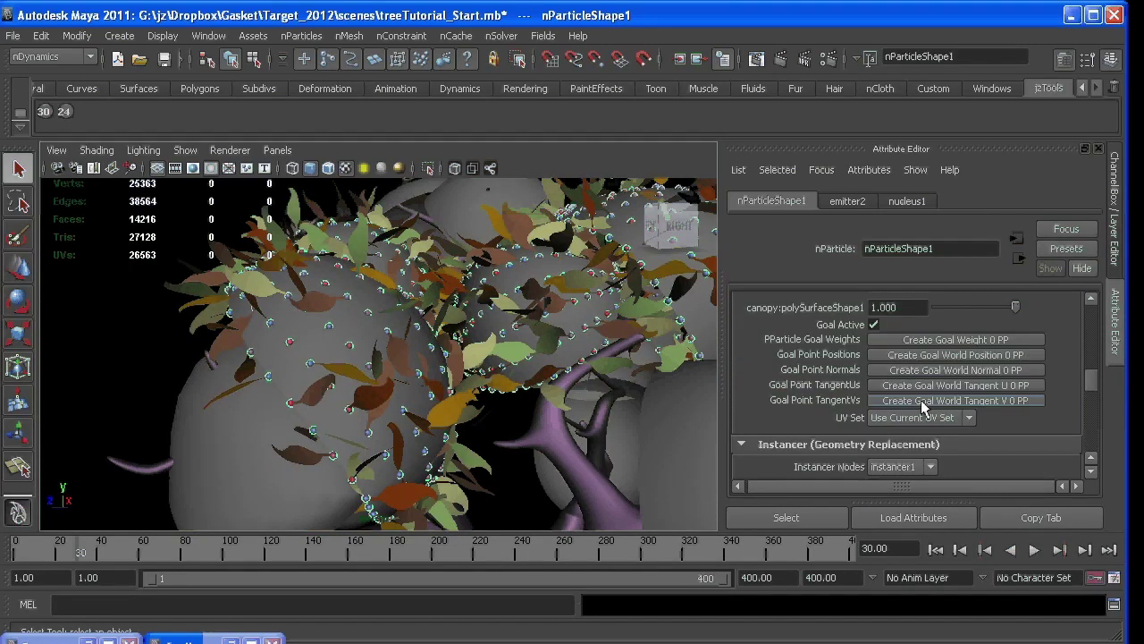
pyautogui.scroll(-5, 920, 400)
pyautogui.scroll(-1, 893, 397)
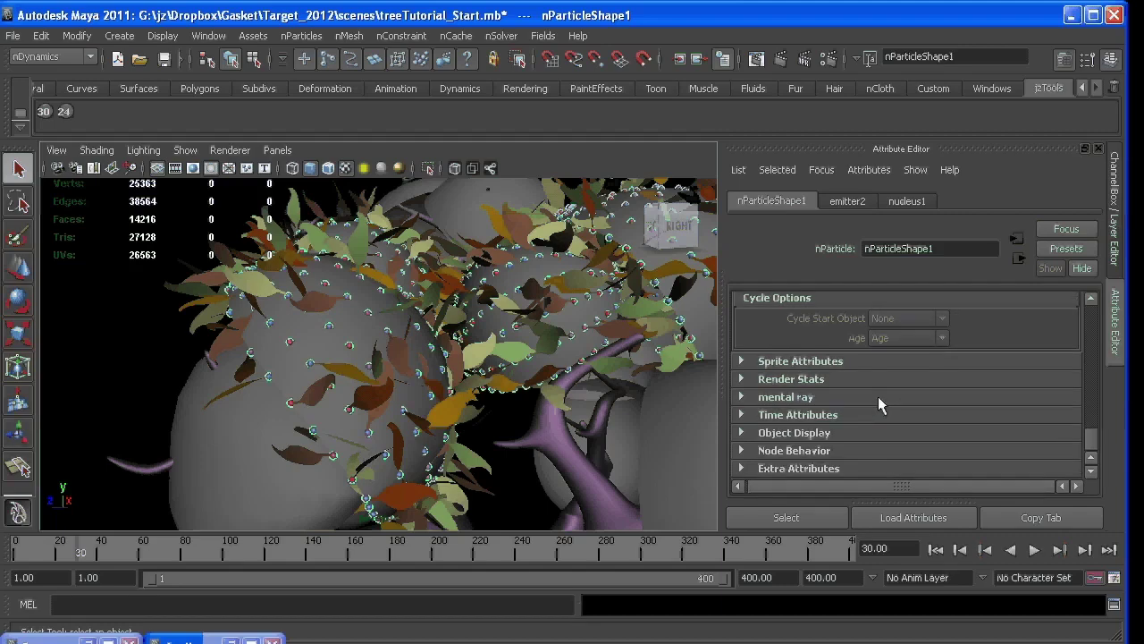
pyautogui.scroll(5, 878, 395)
pyautogui.scroll(3, 803, 404)
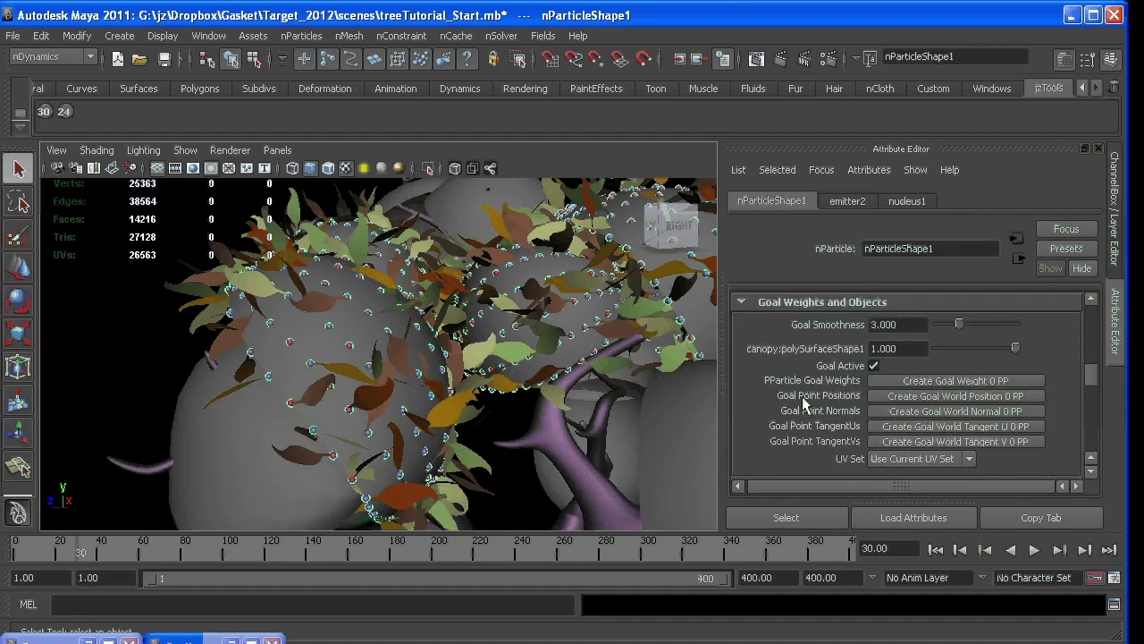
pyautogui.scroll(1, 803, 404)
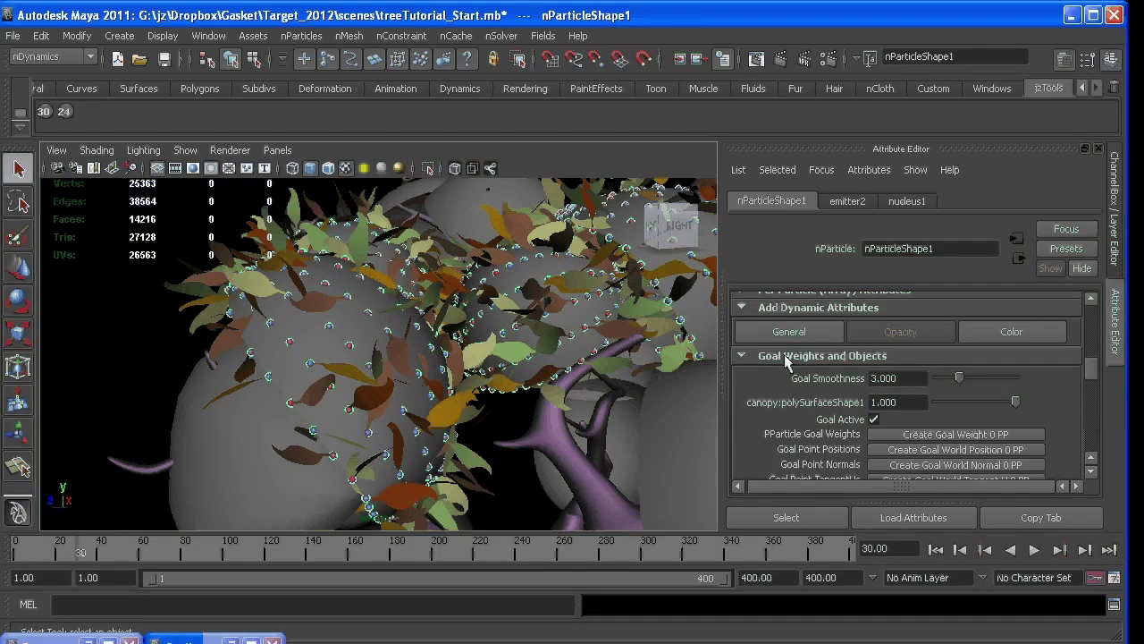
# Step: Collapse nParticleShape1's Goal Weights and Objects settings and expand its Per Particle (Array) Attributes to review the existing entries
pyautogui.click(786, 356)
pyautogui.click(775, 348)
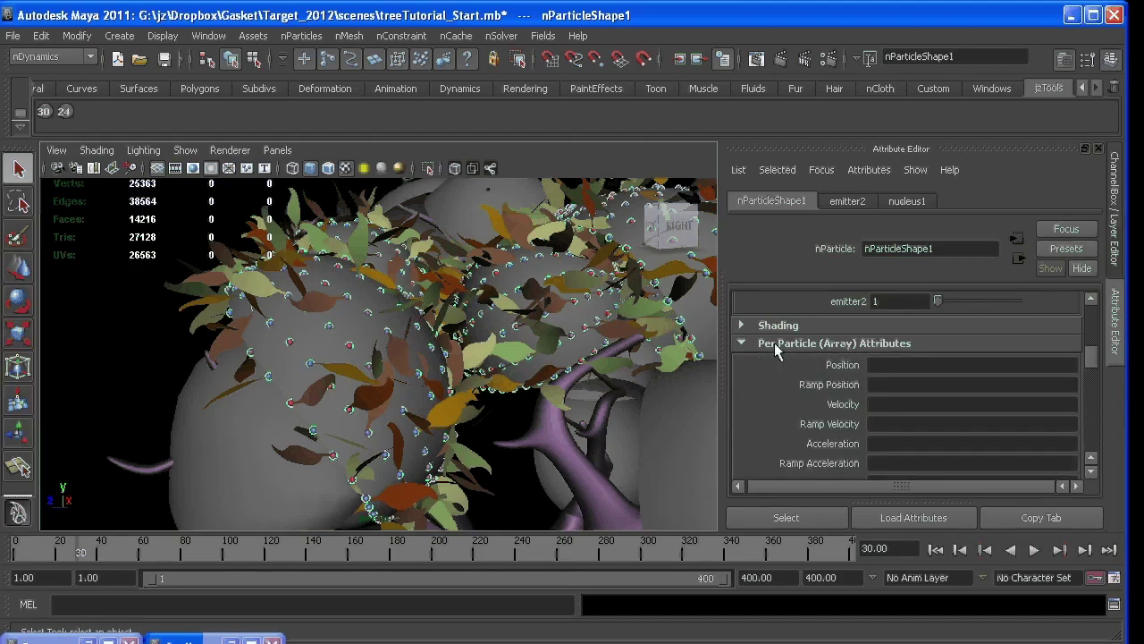
pyautogui.scroll(-5, 799, 364)
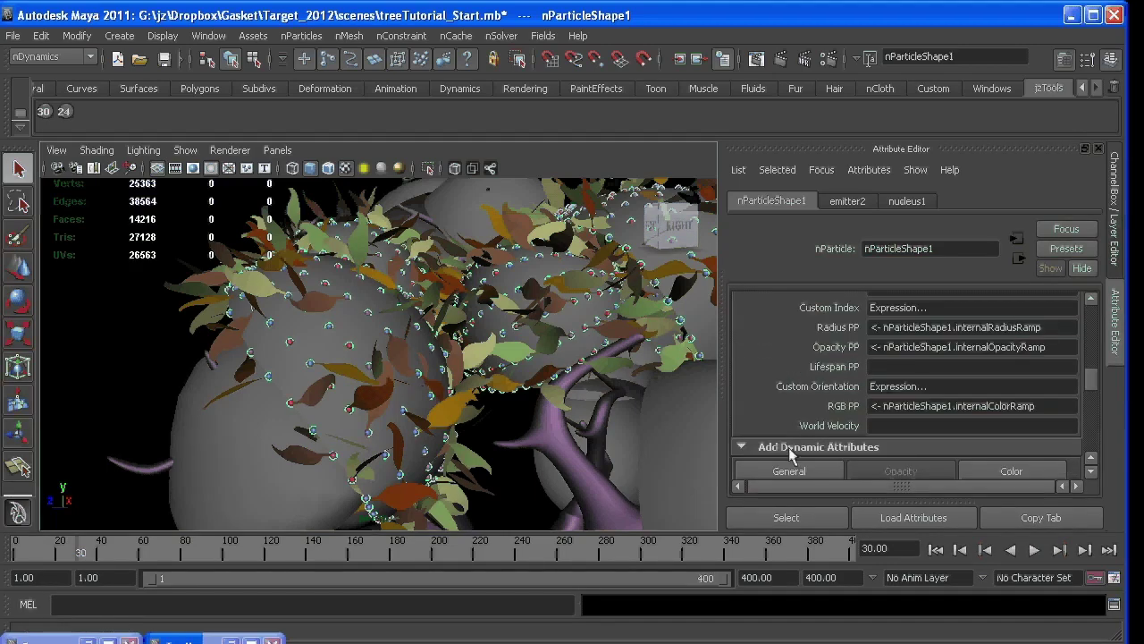
pyautogui.scroll(-4, 790, 454)
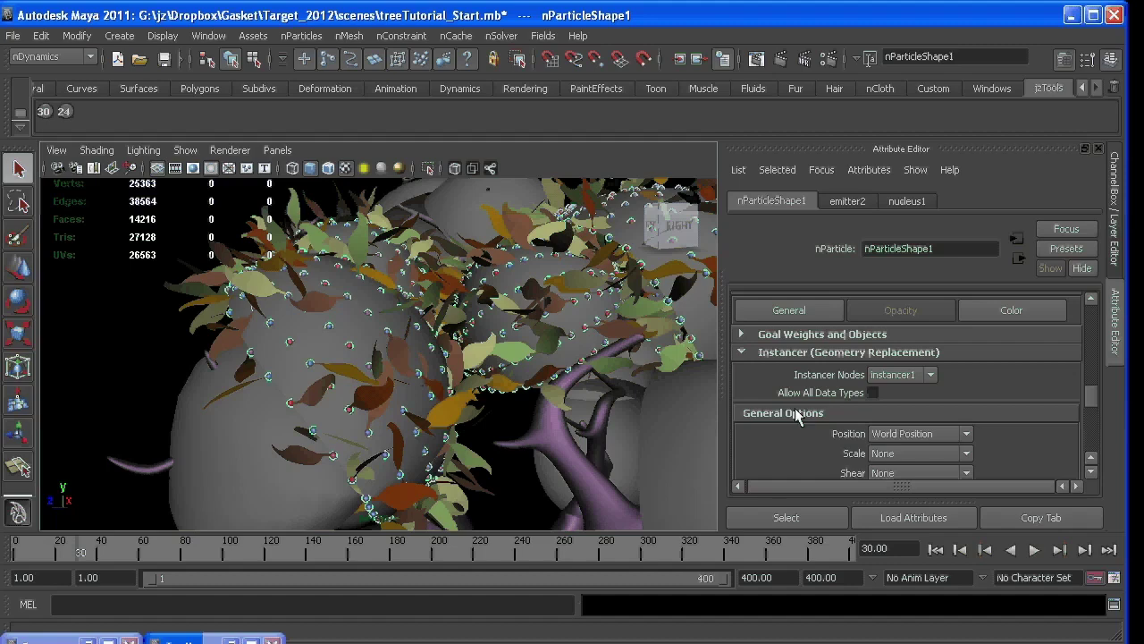
# Step: Add the general dynamic particle attributes goalU and goalV to nParticleShape1
pyautogui.scroll(3, 786, 349)
pyautogui.click(787, 361)
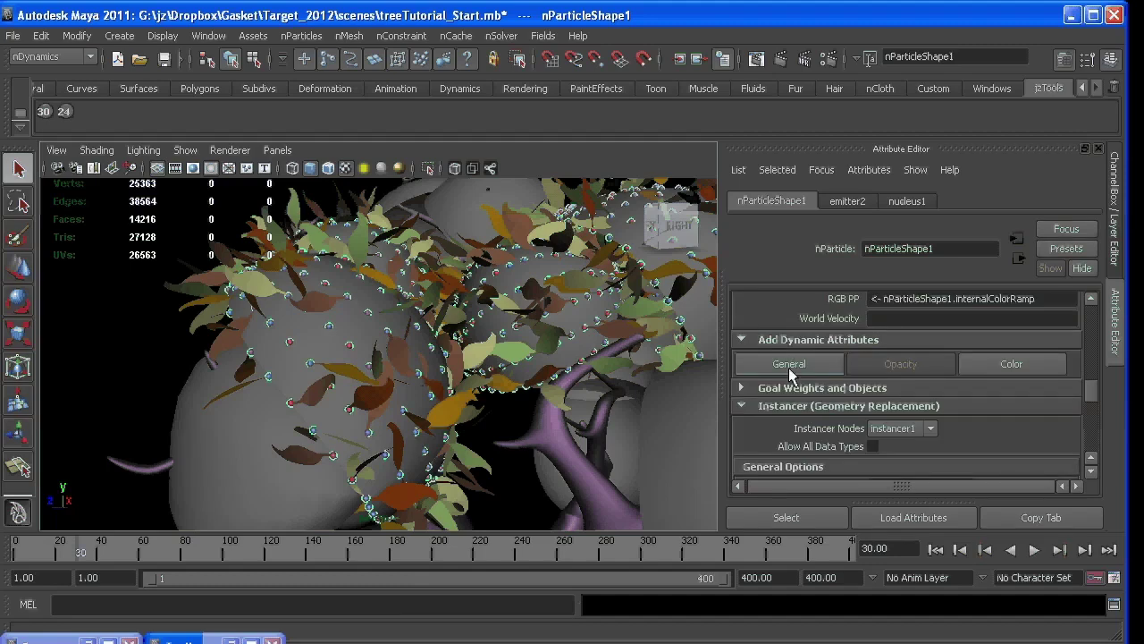
pyautogui.click(362, 178)
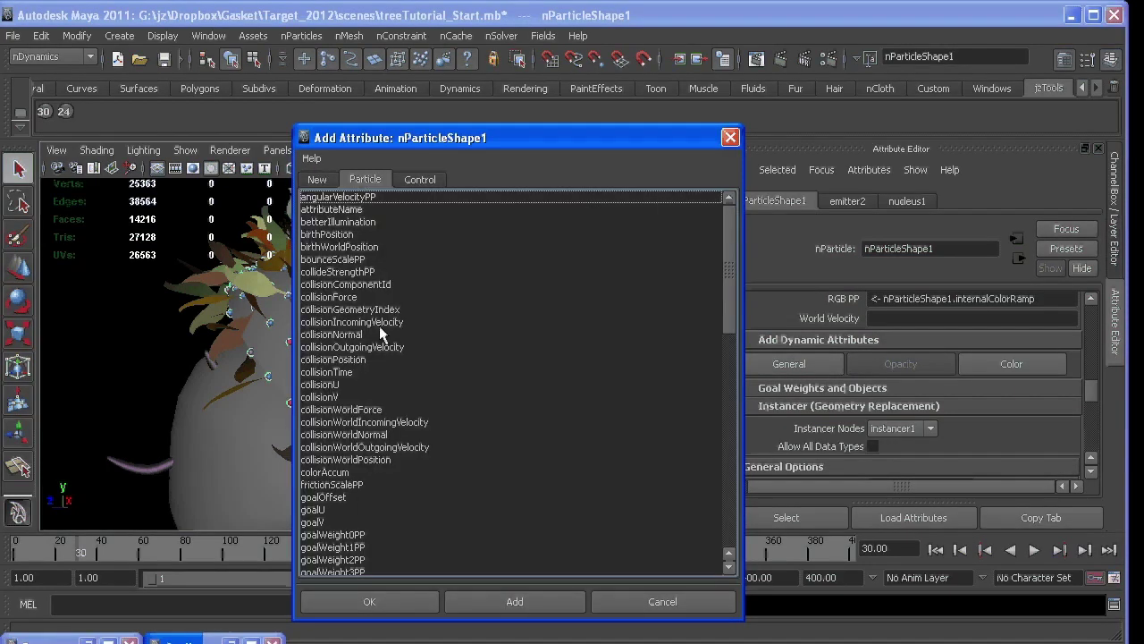
pyautogui.click(322, 509)
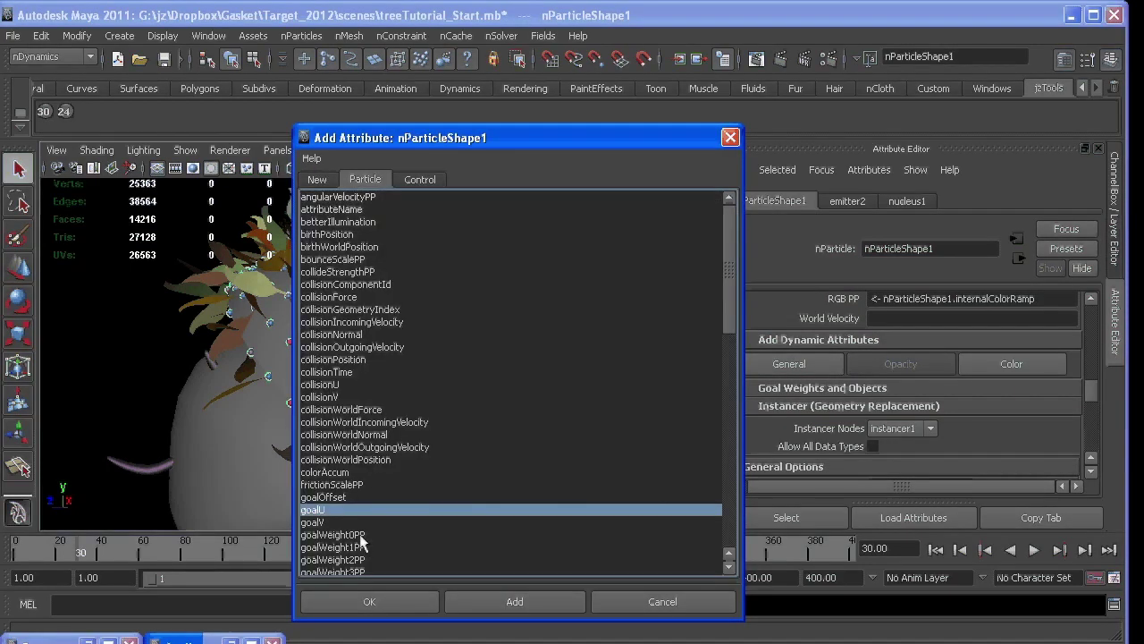
pyautogui.click(499, 601)
pyautogui.click(313, 522)
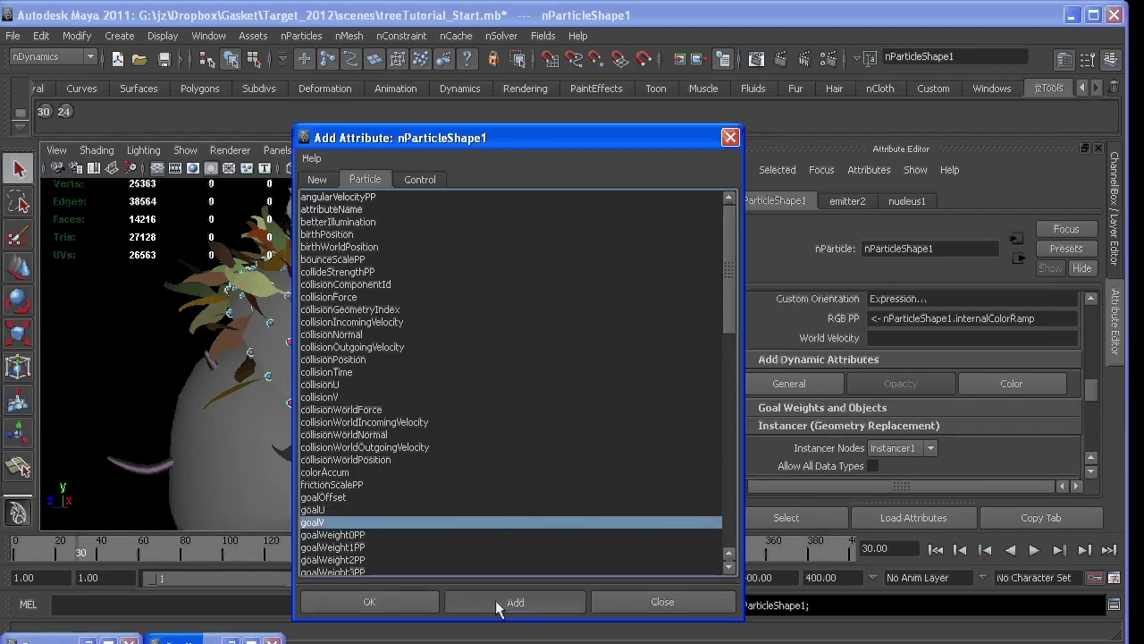
pyautogui.click(495, 600)
# Step: Add the particle attributes parentU and parentV to nParticleShape1 and close the Add Attribute window
pyautogui.scroll(-3, 397, 405)
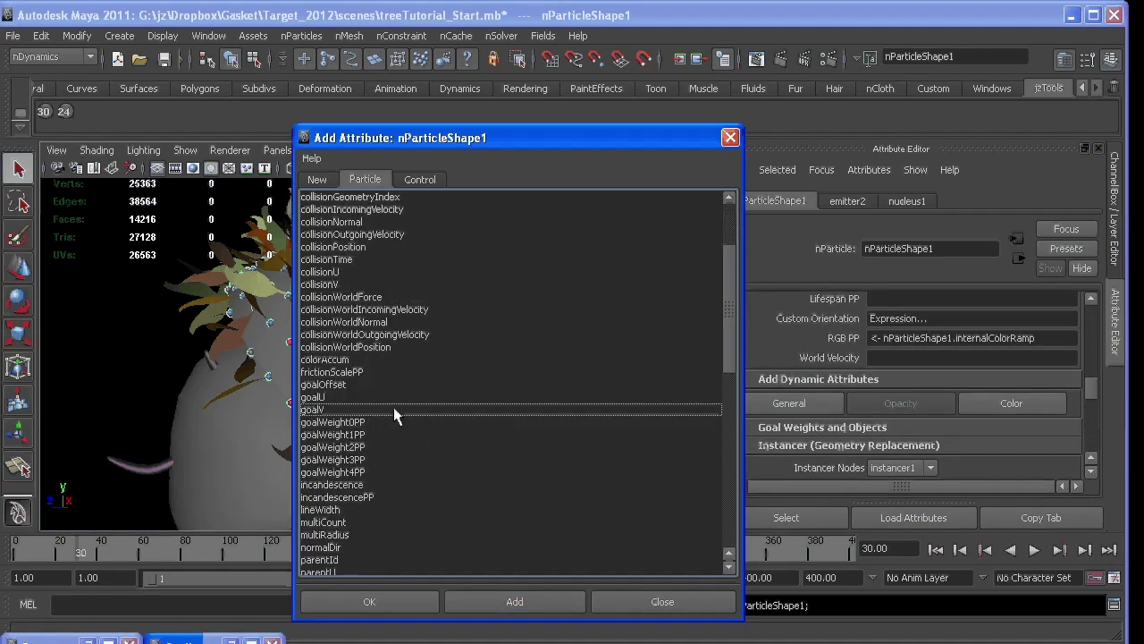
pyautogui.scroll(-2, 394, 407)
pyautogui.click(395, 497)
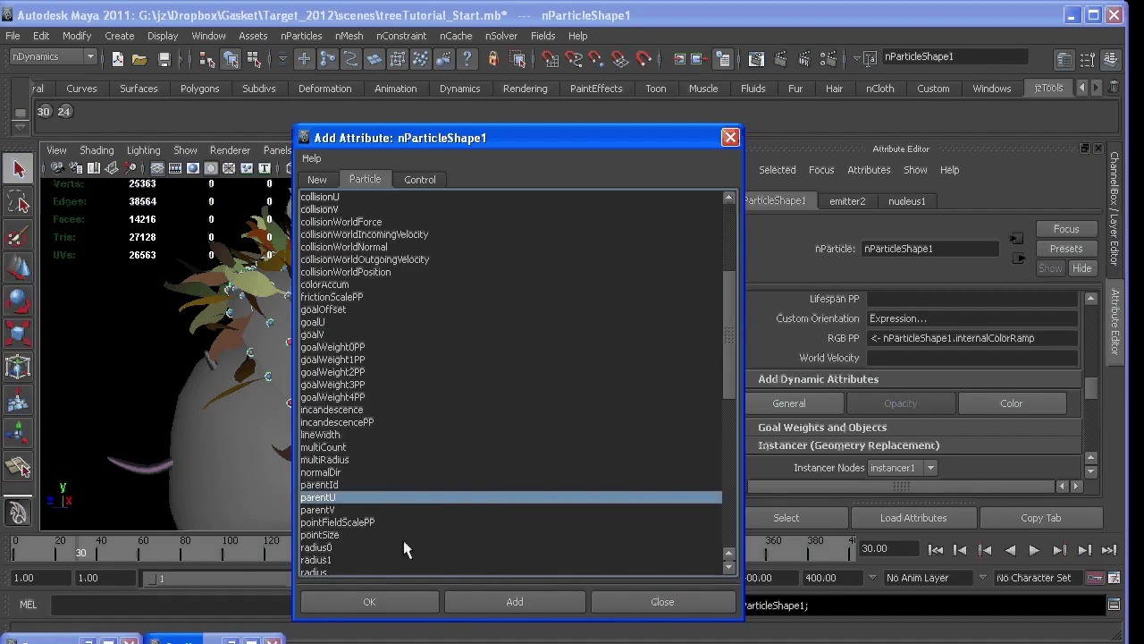
pyautogui.click(500, 601)
pyautogui.click(320, 510)
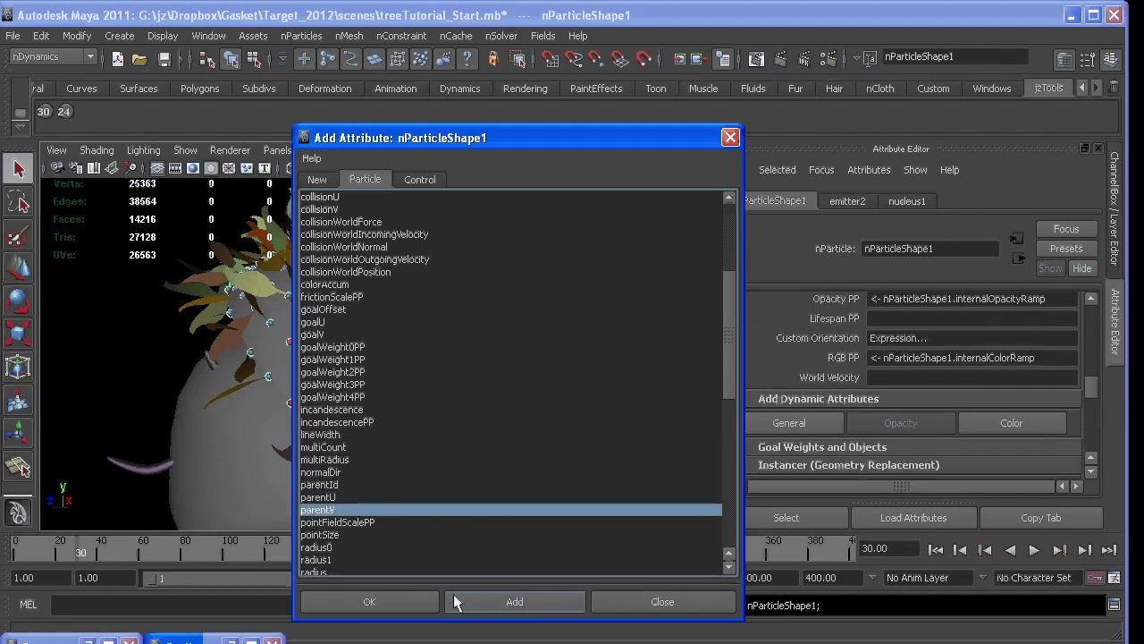
pyautogui.click(474, 606)
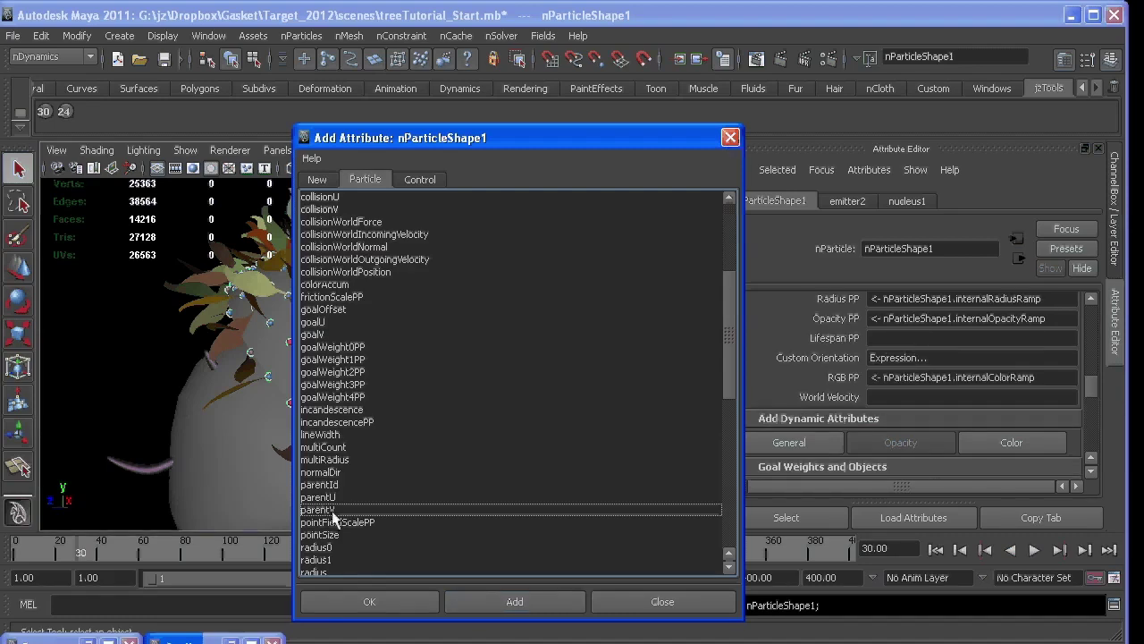
pyautogui.click(638, 602)
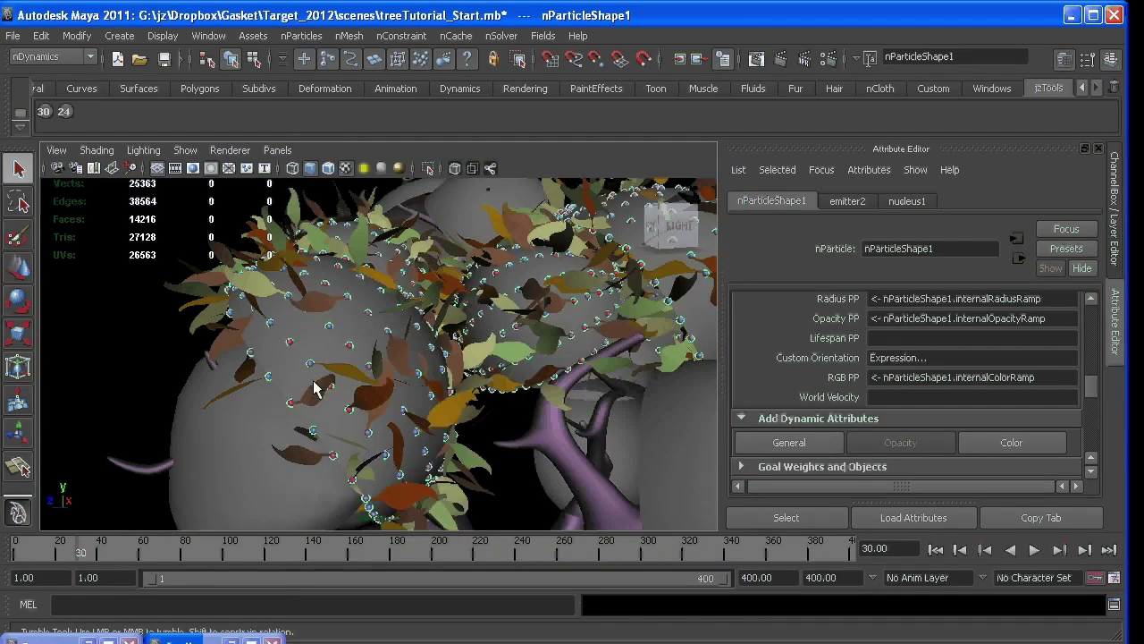
# Step: Select the canopy mesh and show its UVs in the UV Texture Editor in place of the perspective view
pyautogui.keyDown('alt'); pyautogui.moveTo(313, 387); pyautogui.dragTo(330, 337); pyautogui.keyUp('alt')
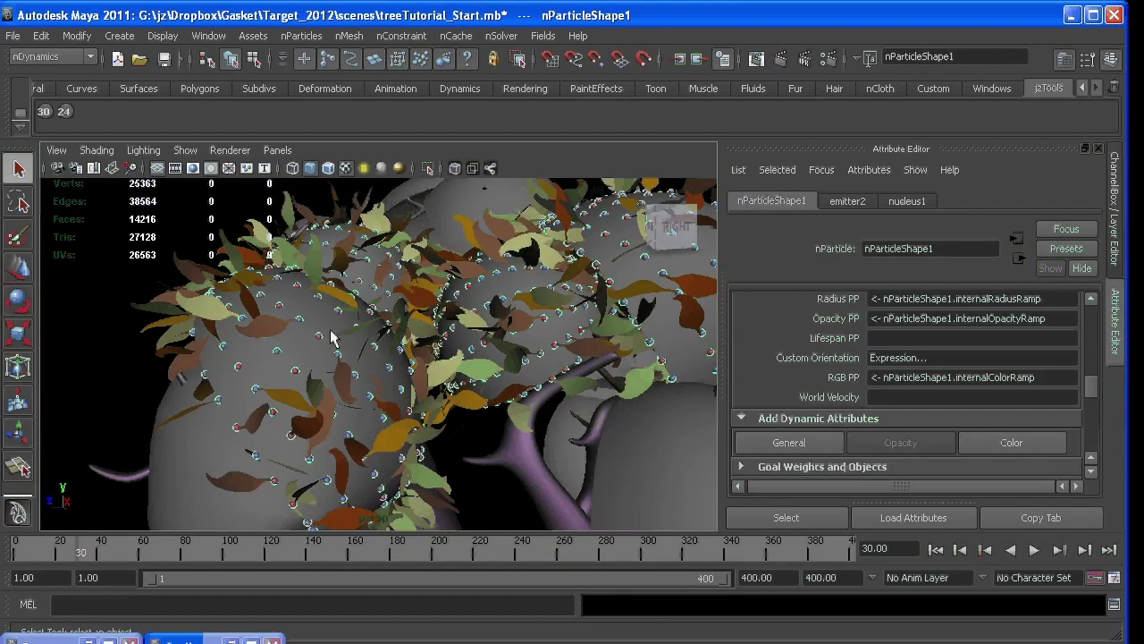
pyautogui.click(274, 377)
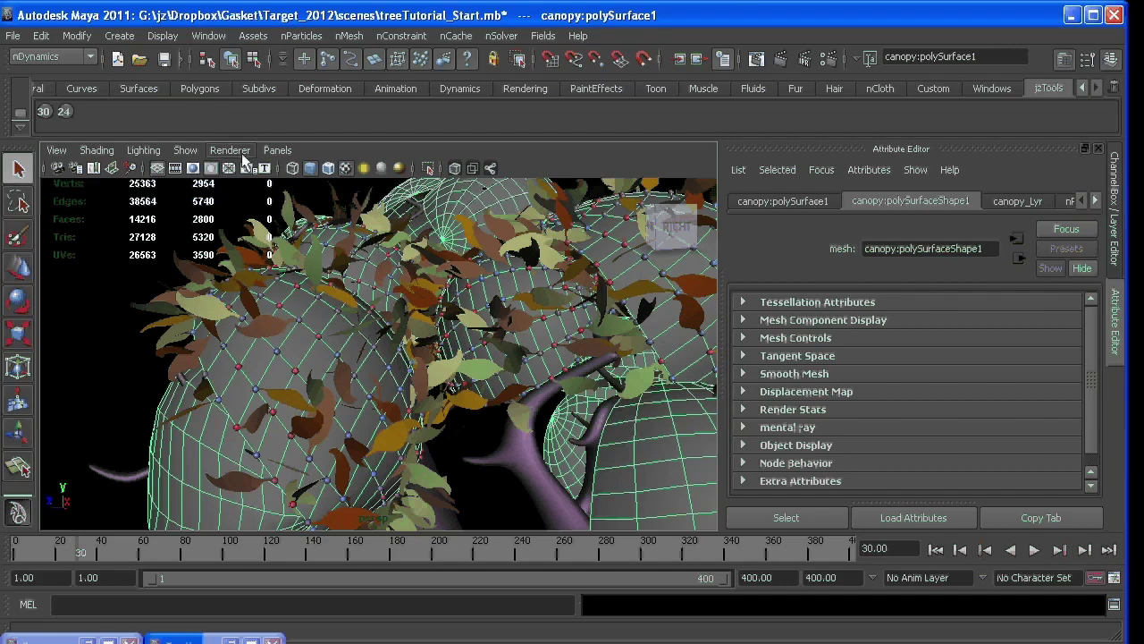
pyautogui.click(277, 150)
pyautogui.moveTo(300, 175)
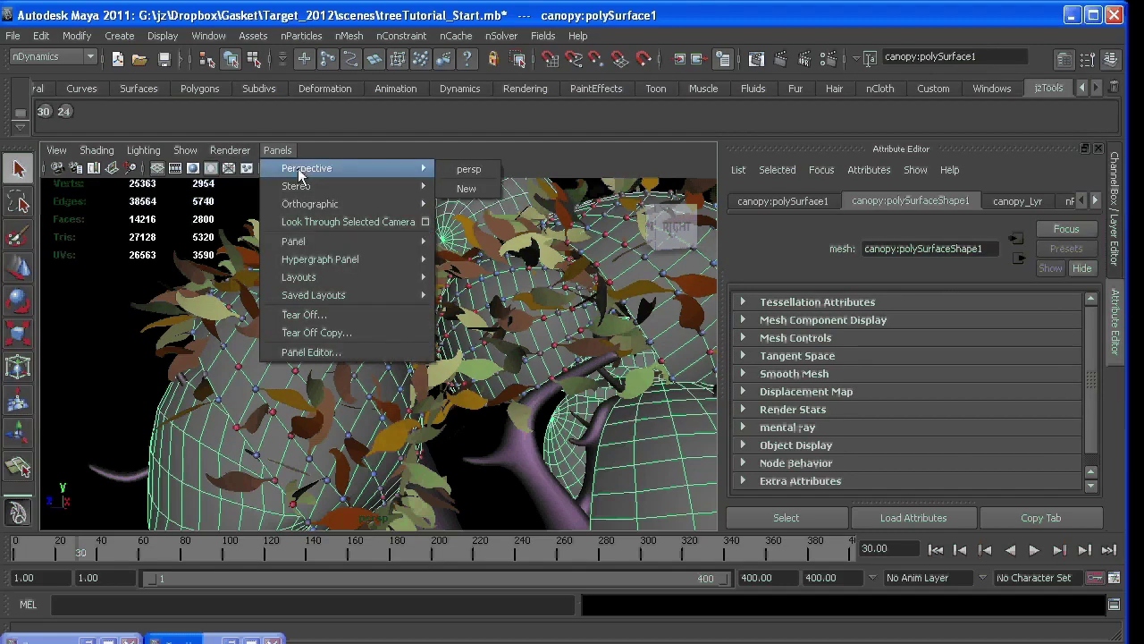
pyautogui.moveTo(349, 242)
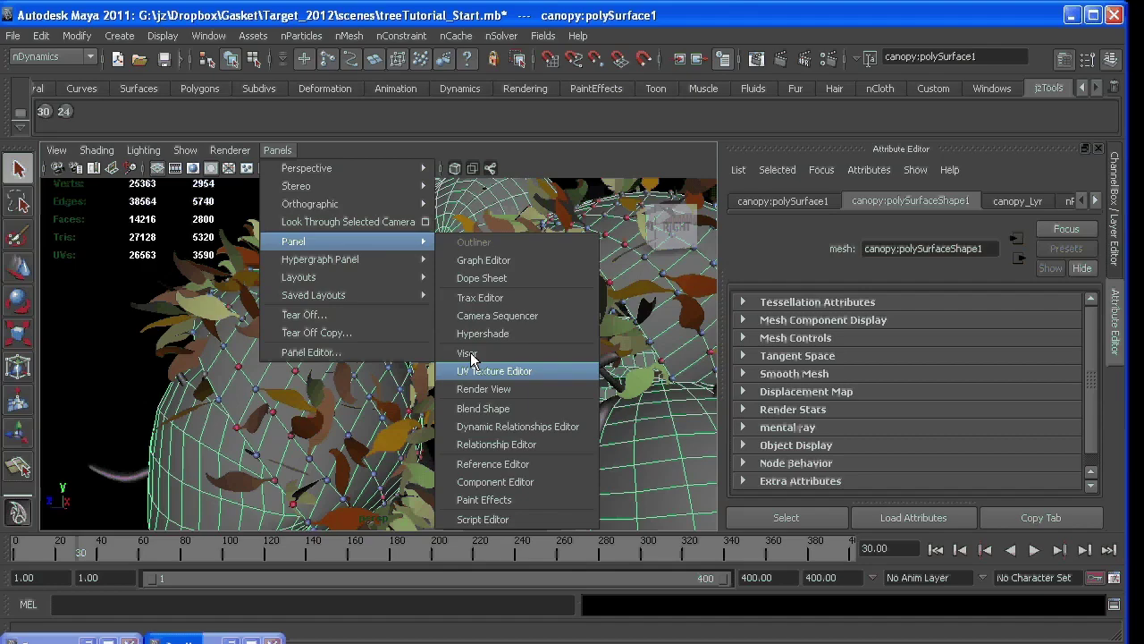
pyautogui.click(474, 369)
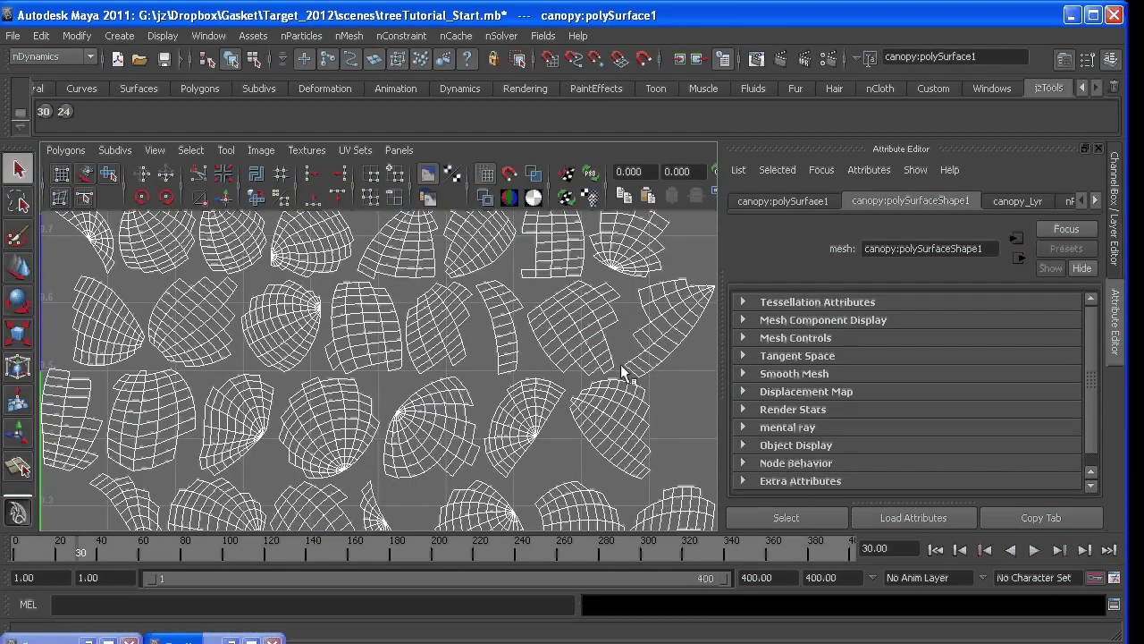
# Step: Examine how the canopy's UV shells are laid out across the 0 to 1 texture space
pyautogui.keyDown('alt'); pyautogui.moveTo(621, 364); pyautogui.dragTo(278, 345, button='right'); pyautogui.keyUp('alt')
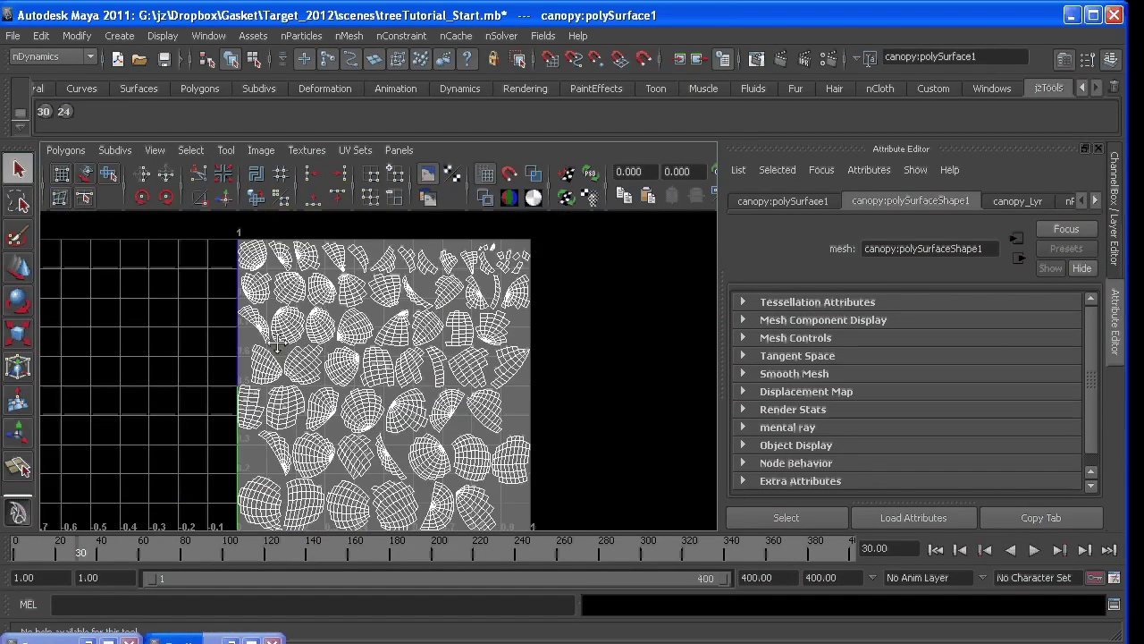
pyautogui.keyDown('alt'); pyautogui.moveTo(278, 345); pyautogui.dragTo(288, 327, button='middle'); pyautogui.keyUp('alt')
pyautogui.scroll(2, 261, 427)
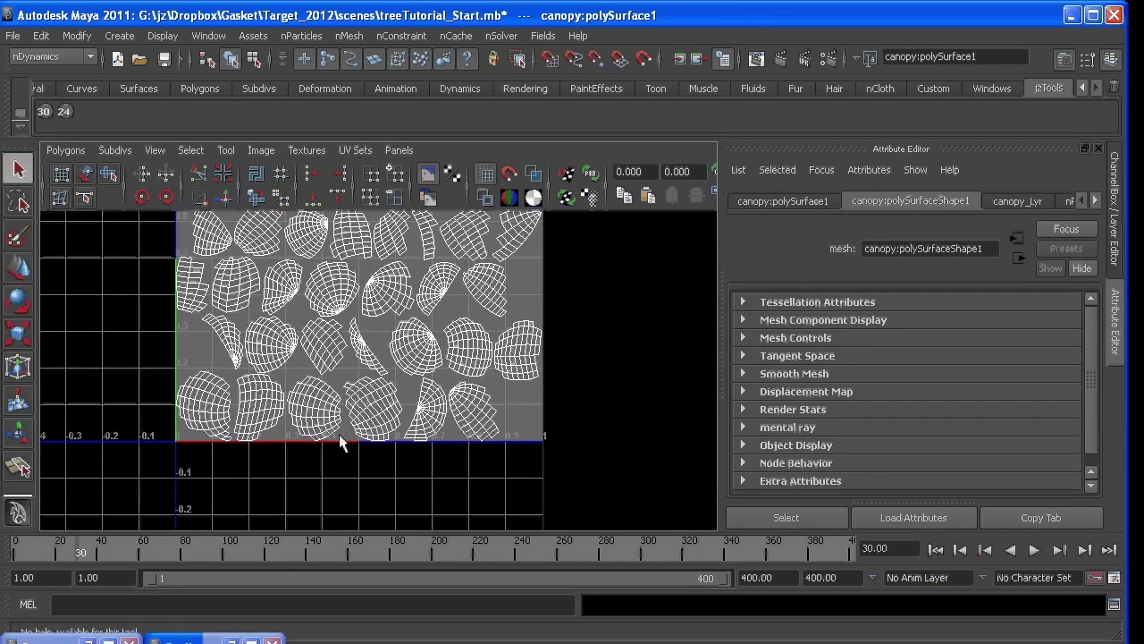
pyautogui.keyDown('alt'); pyautogui.moveTo(206, 406); pyautogui.dragTo(242, 449, button='middle'); pyautogui.keyUp('alt')
pyautogui.keyDown('alt'); pyautogui.moveTo(242, 449); pyautogui.dragTo(209, 375, button='right'); pyautogui.keyUp('alt')
pyautogui.keyDown('alt'); pyautogui.moveTo(209, 375); pyautogui.dragTo(211, 418, button='middle'); pyautogui.keyUp('alt')
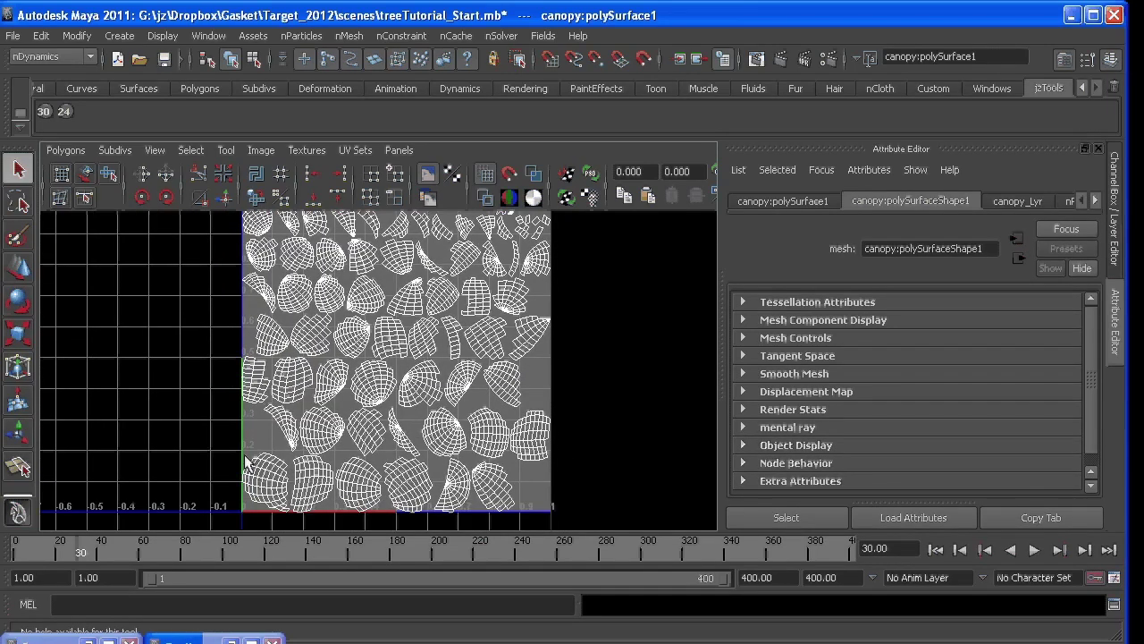
pyautogui.keyDown('alt'); pyautogui.moveTo(244, 460); pyautogui.dragTo(304, 322, button='right'); pyautogui.keyUp('alt')
pyautogui.keyDown('alt'); pyautogui.moveTo(305, 322); pyautogui.dragTo(222, 334, button='middle'); pyautogui.keyUp('alt')
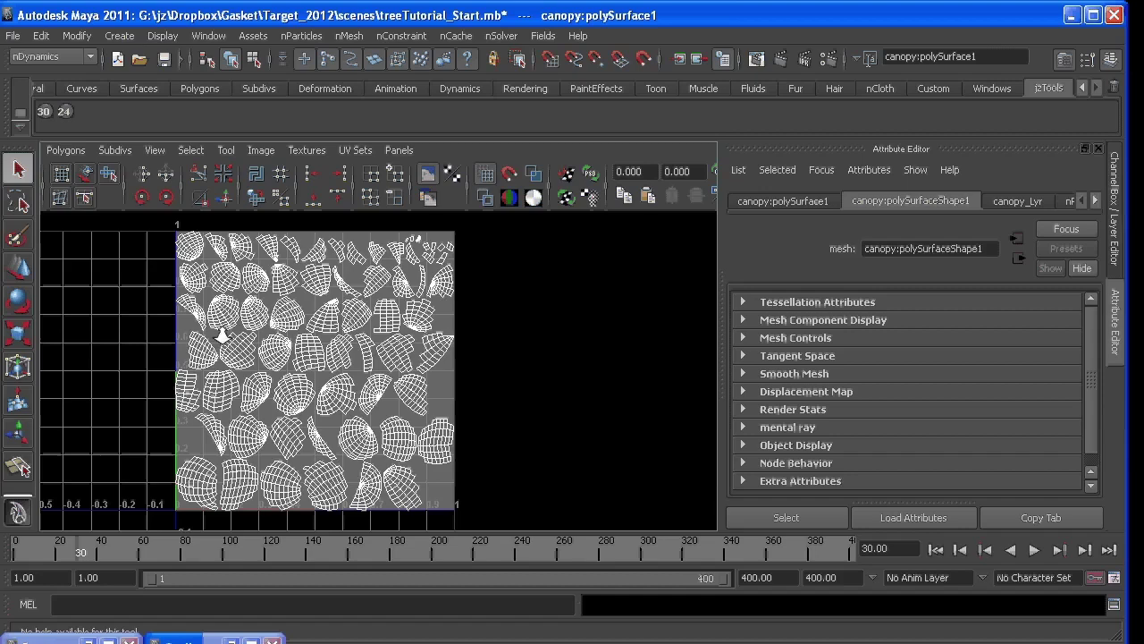
pyautogui.keyDown('alt'); pyautogui.moveTo(223, 334); pyautogui.dragTo(270, 404, button='right'); pyautogui.keyUp('alt')
pyautogui.keyDown('alt'); pyautogui.moveTo(184, 487); pyautogui.dragTo(204, 450, button='middle'); pyautogui.keyUp('alt')
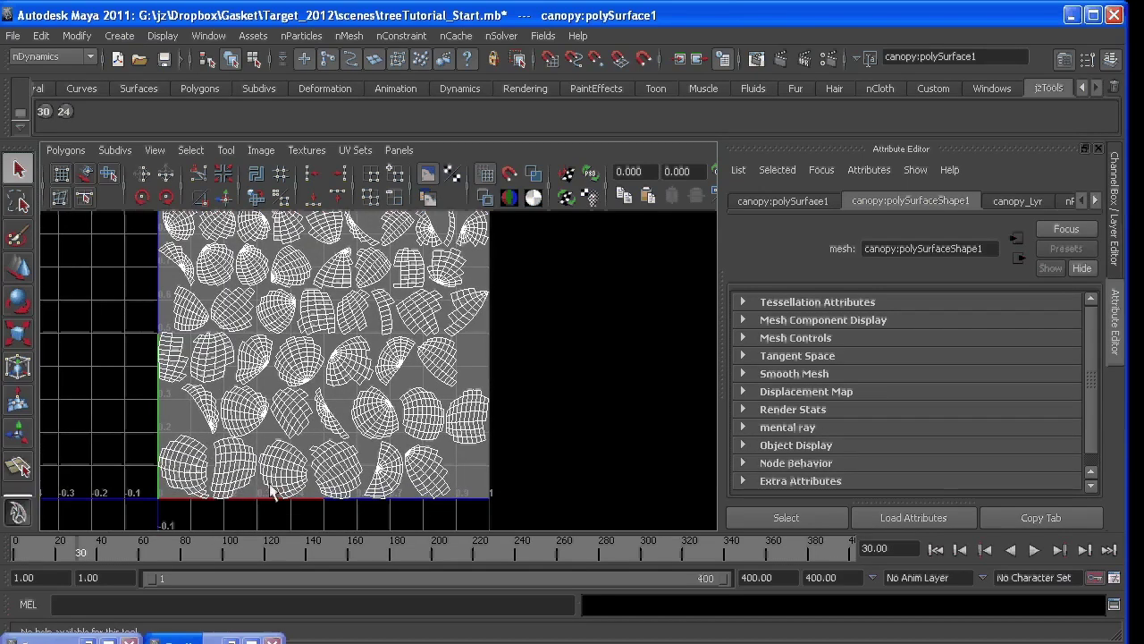
pyautogui.keyDown('alt'); pyautogui.moveTo(264, 344); pyautogui.dragTo(266, 397, button='middle'); pyautogui.keyUp('alt')
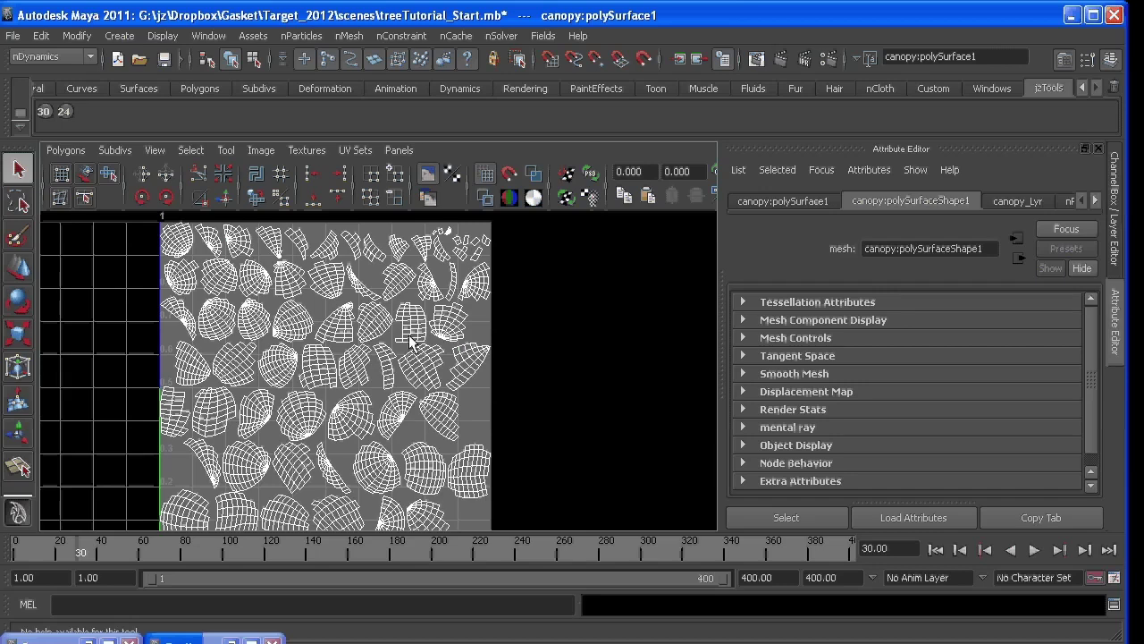
pyautogui.scroll(-2, 409, 342)
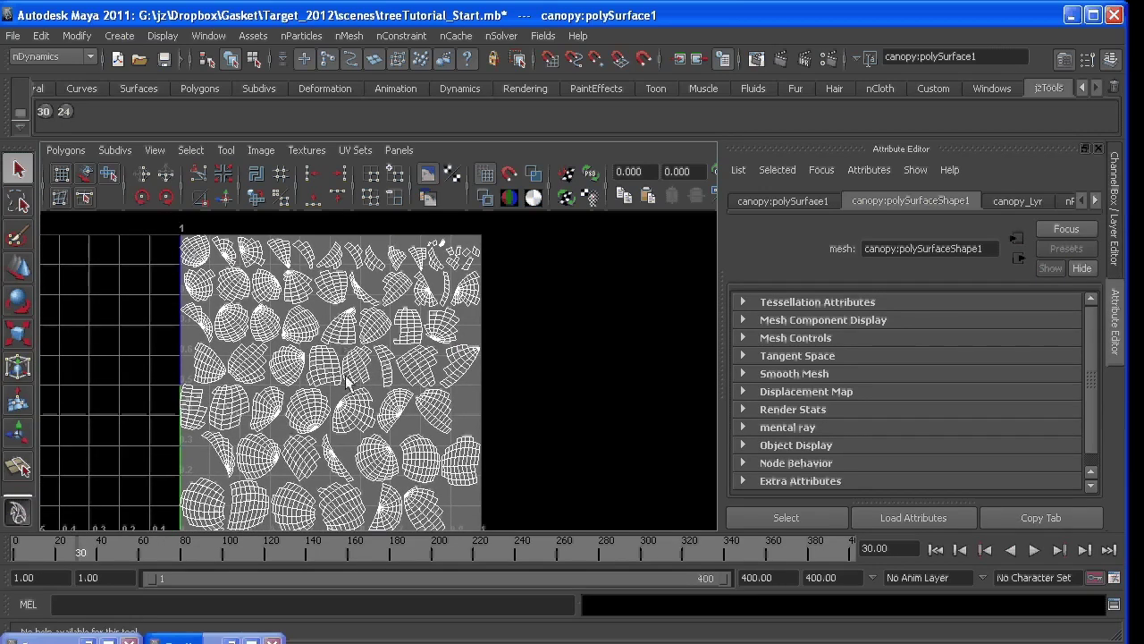
# Step: Switch the viewport back to the perspective view with shaded display
pyautogui.press('space')
pyautogui.moveTo(366, 354)
pyautogui.mouseDown()
pyautogui.moveTo(360, 310)
pyautogui.moveTo(338, 343)
pyautogui.moveTo(358, 361)
pyautogui.moveTo(340, 356)
pyautogui.mouseUp()
pyautogui.press('5')
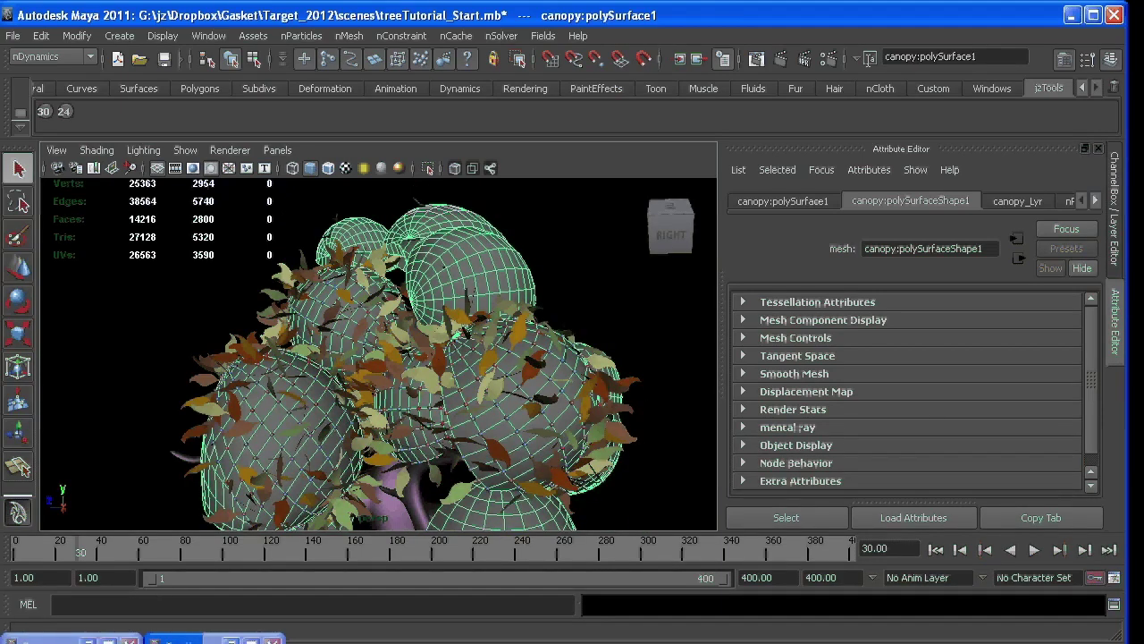
# Step: Select nParticleShape1 and open the creation expression for its per-particle parent UV attributes
pyautogui.click(232, 640)
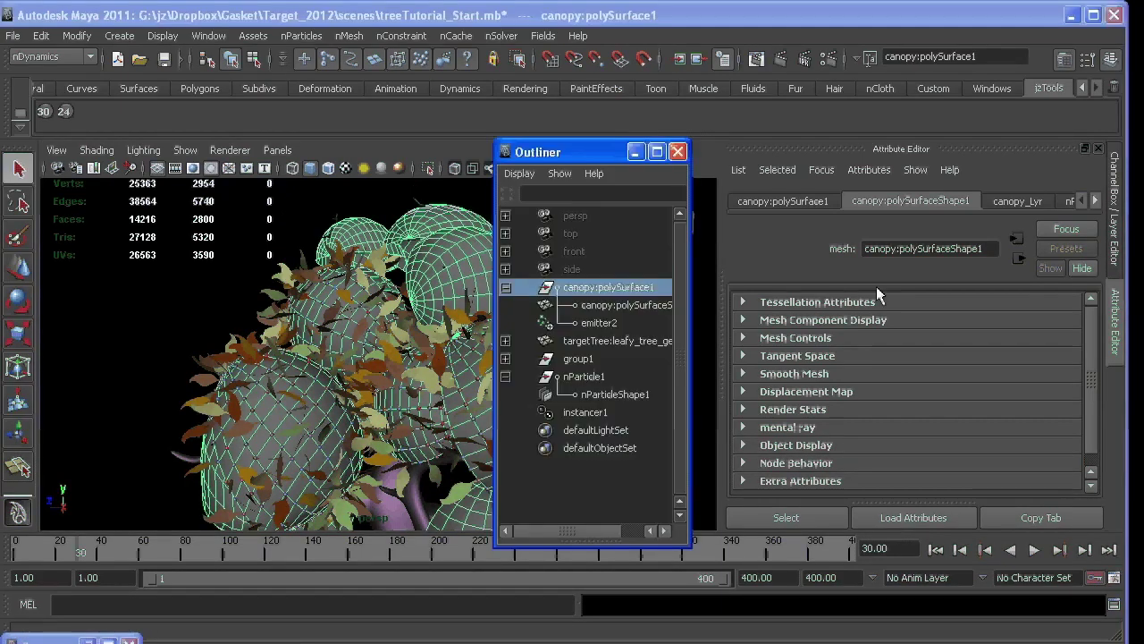
pyautogui.click(631, 396)
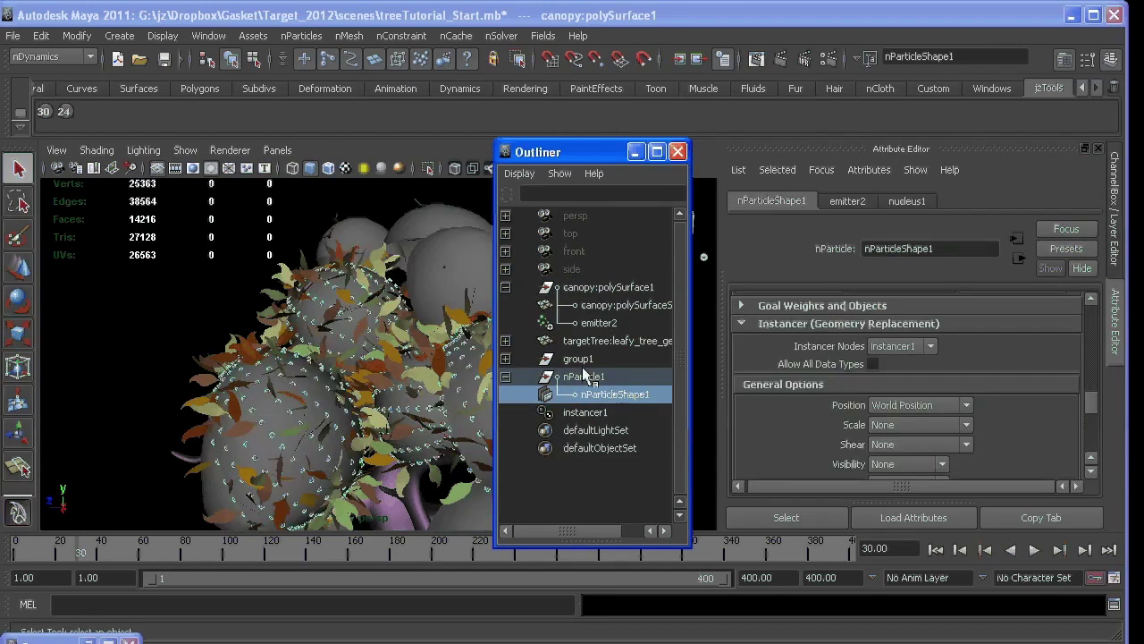
pyautogui.scroll(-3, 830, 407)
pyautogui.scroll(-3, 830, 407)
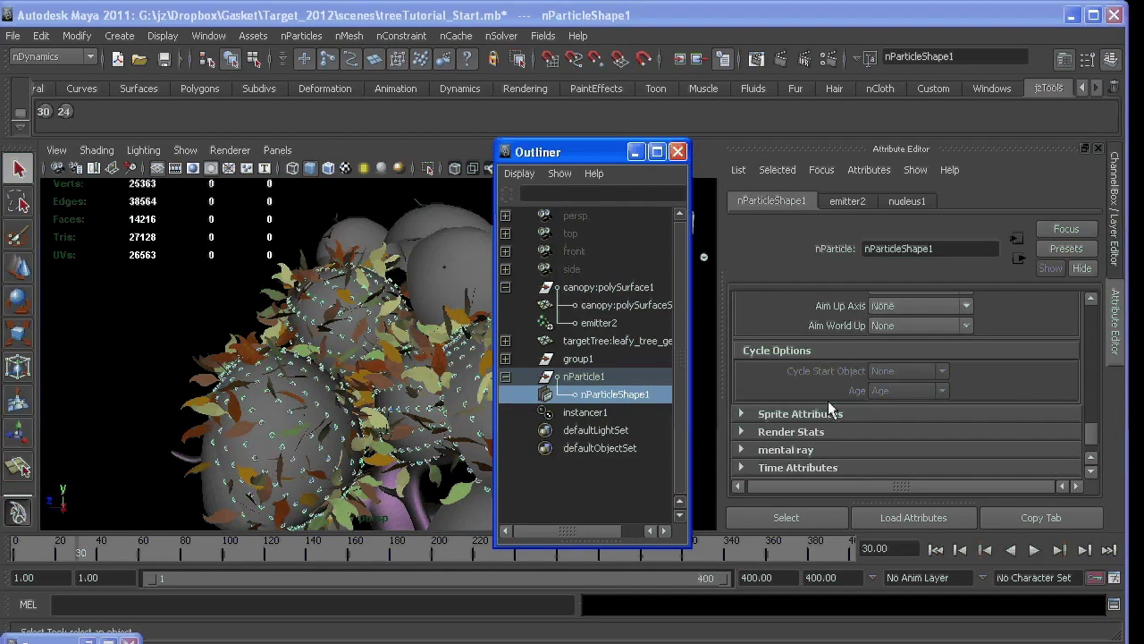
pyautogui.scroll(5, 828, 400)
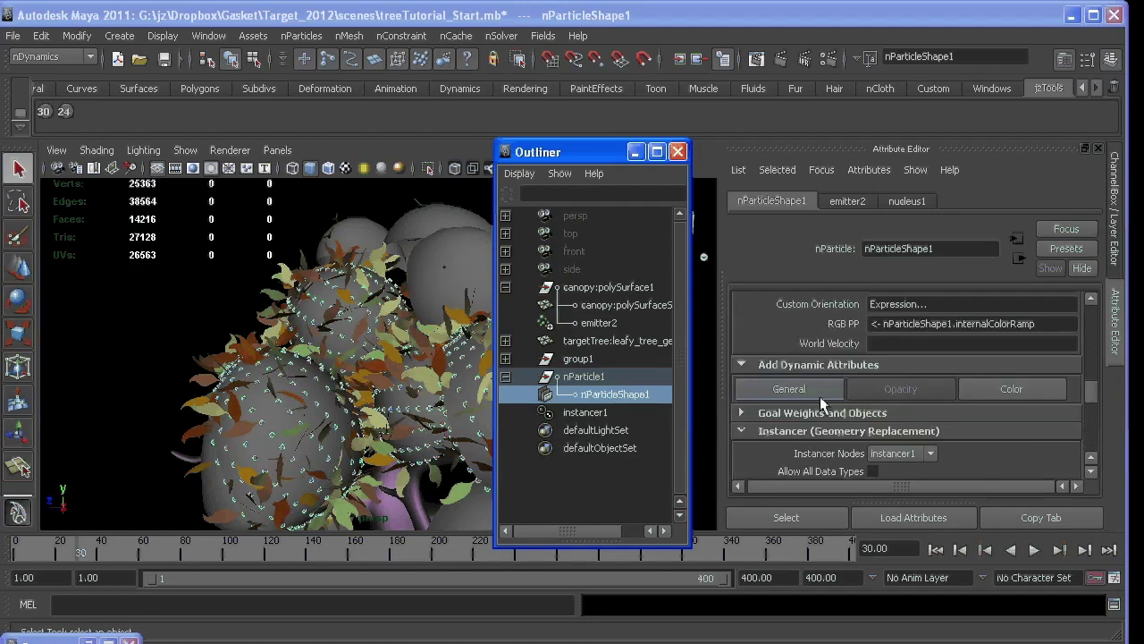
pyautogui.scroll(3, 820, 396)
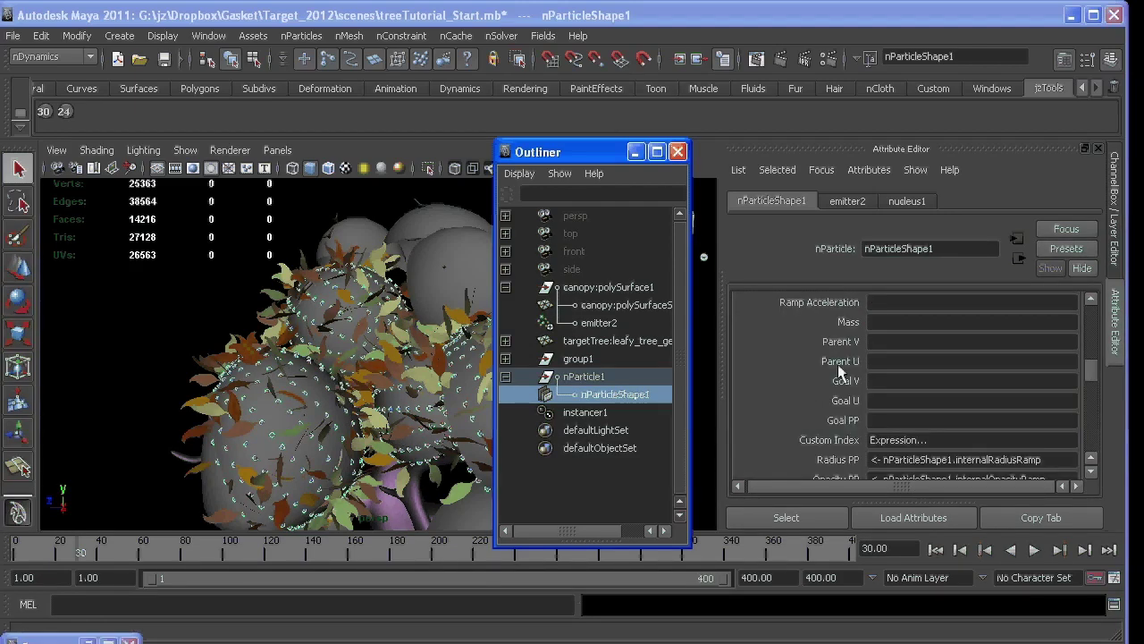
pyautogui.scroll(3, 841, 366)
pyautogui.scroll(-3, 879, 347)
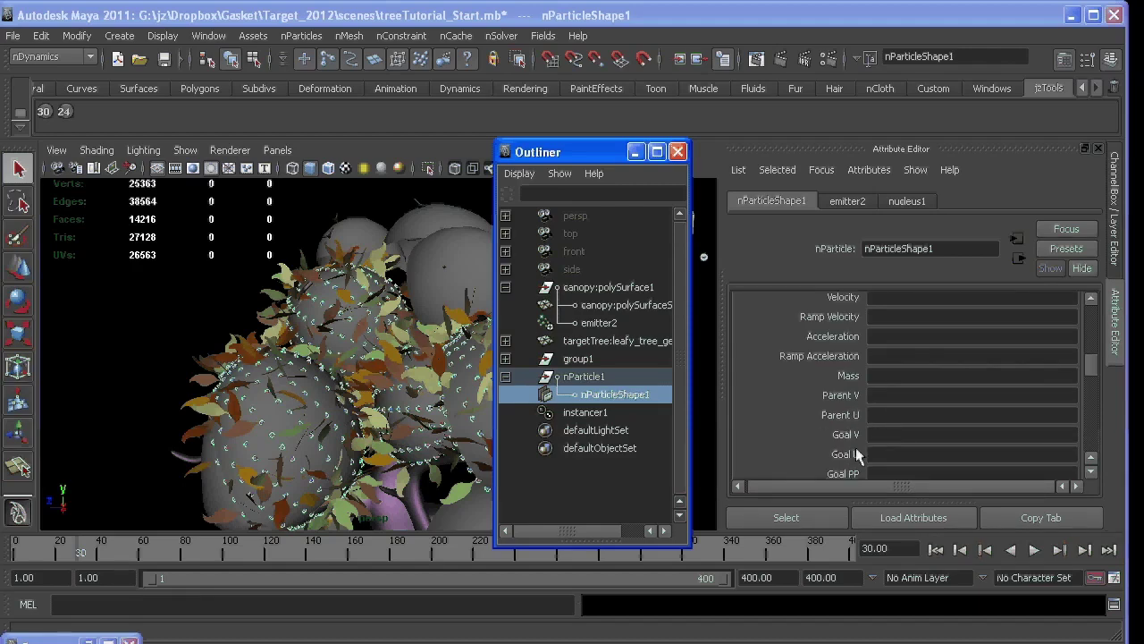
pyautogui.rightClick(875, 399)
pyautogui.click(911, 405)
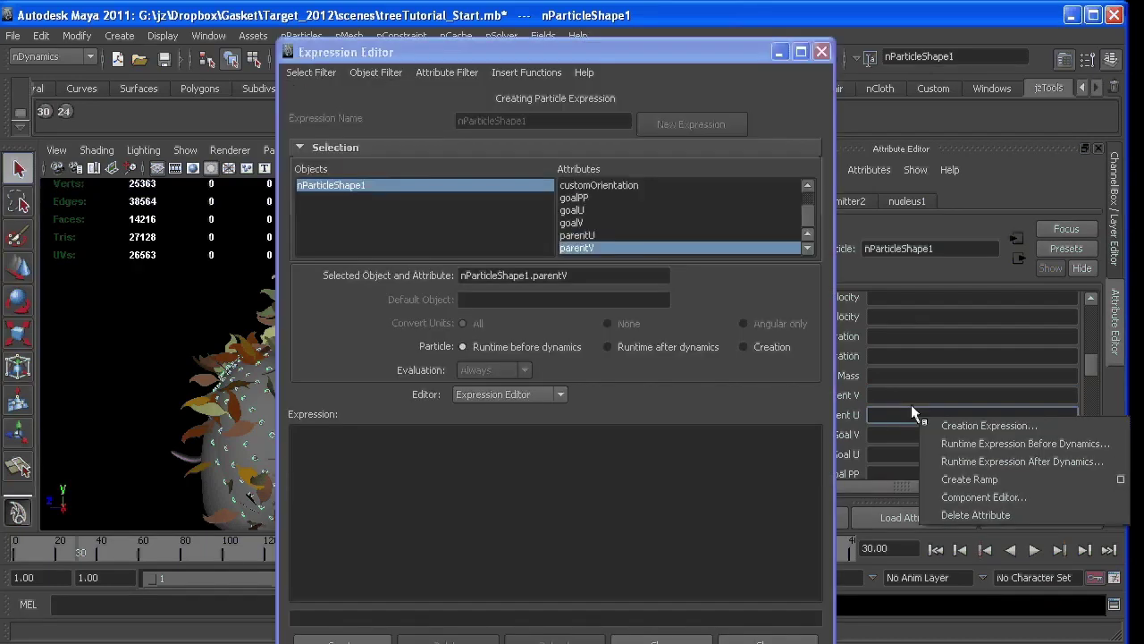
pyautogui.click(746, 450)
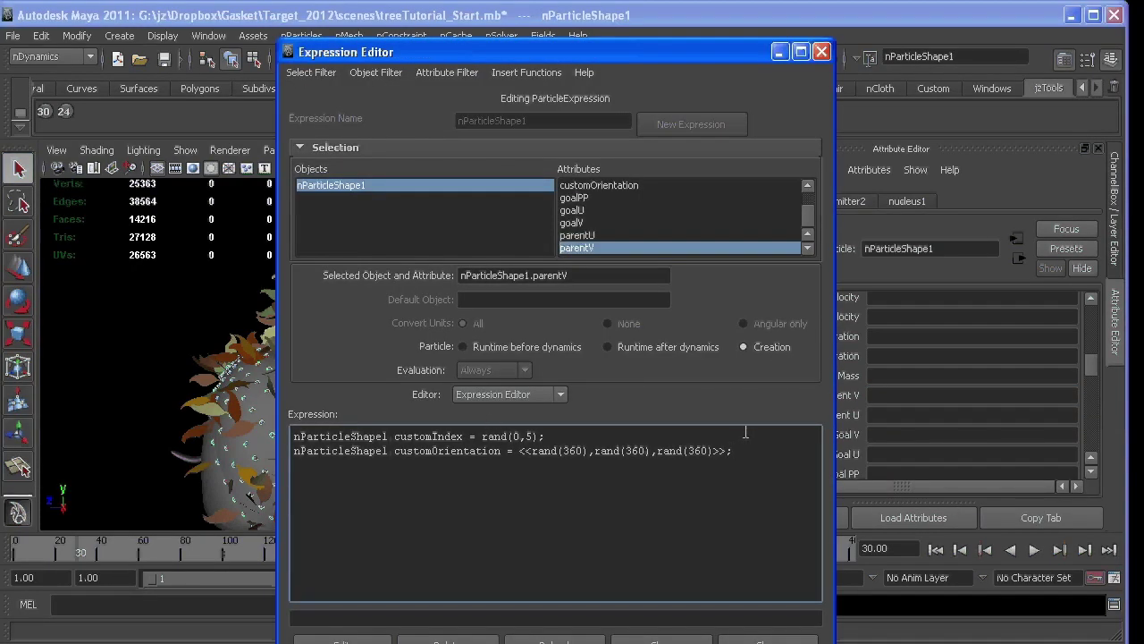
# Step: Add the line "parentU = rand(0,1);" above the existing customIndex and customOrientation lines of the creation expression
pyautogui.press('Return')
pyautogui.press('Return')
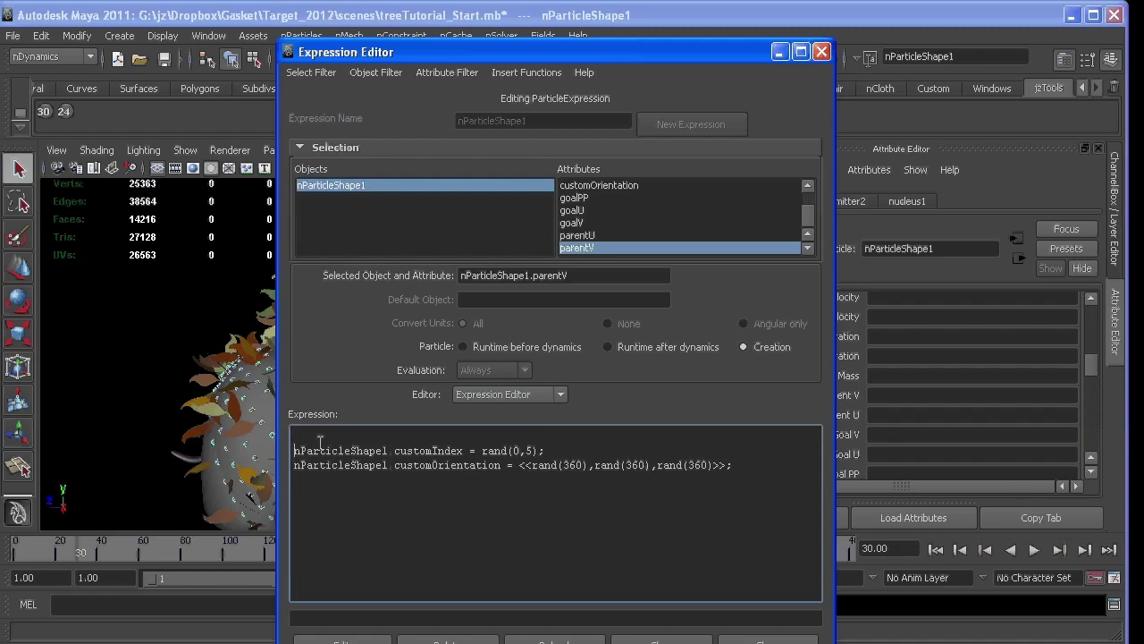
pyautogui.click(320, 442)
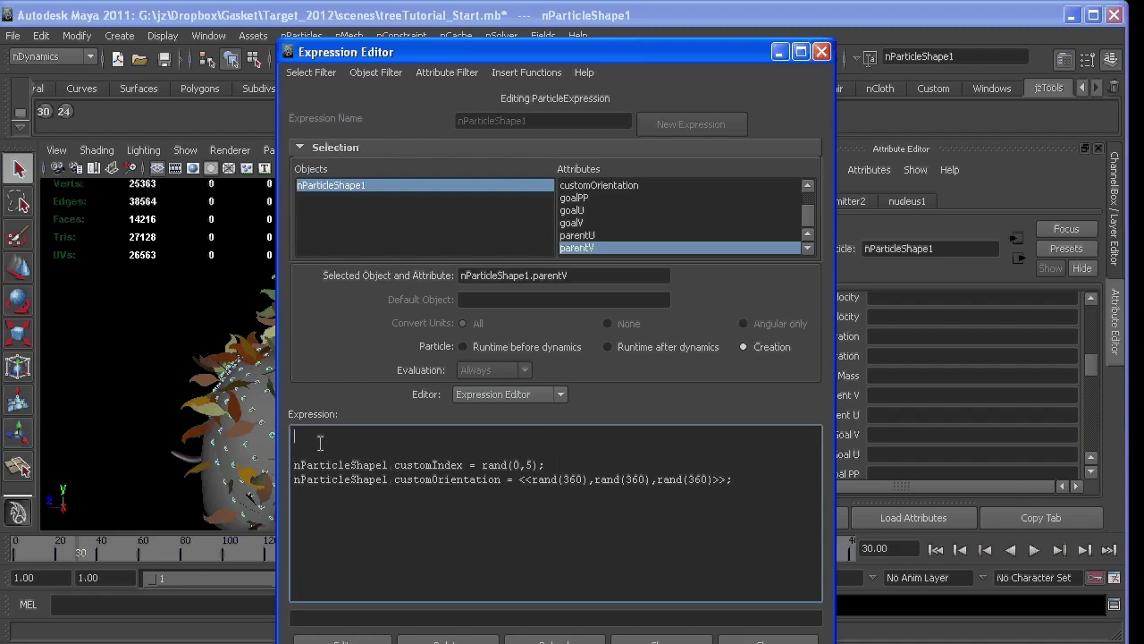
pyautogui.press('Return')
pyautogui.press('Return')
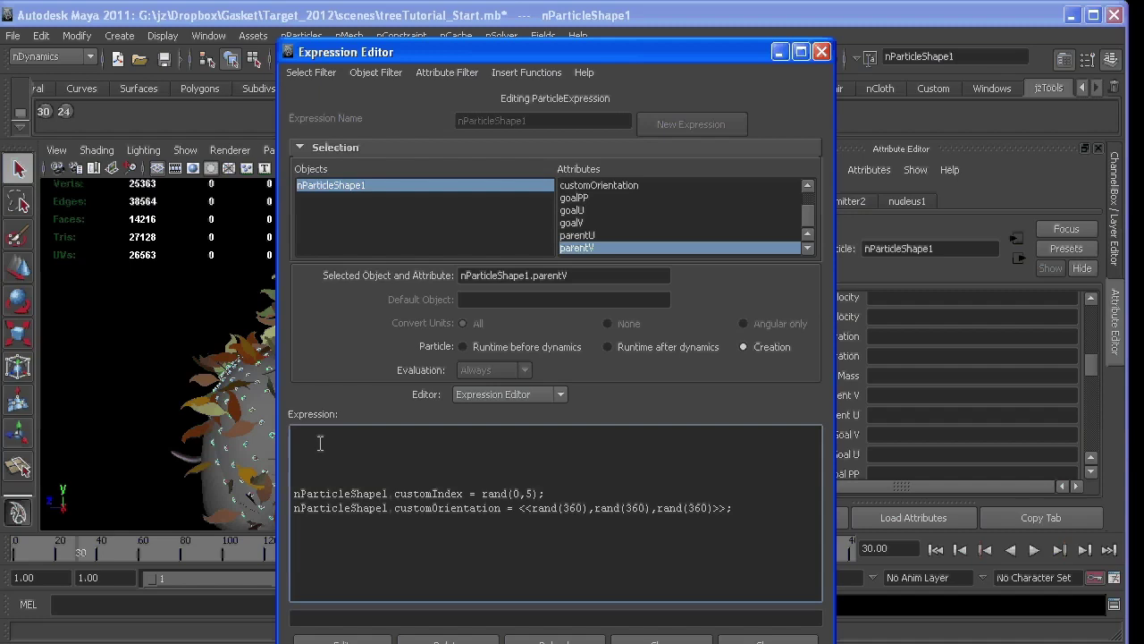
pyautogui.write('paren')
pyautogui.write('tU')
pyautogui.write(' =')
pyautogui.write(' rand')
pyautogui.write('(0')
pyautogui.write(',);')
pyautogui.moveTo(292, 438); pyautogui.dragTo(332, 434)
pyautogui.write('parent')
# Step: Duplicate the parentU line directly below it and change the copy to "parentV = rand(0,1);"
pyautogui.tripleClick(435, 435)
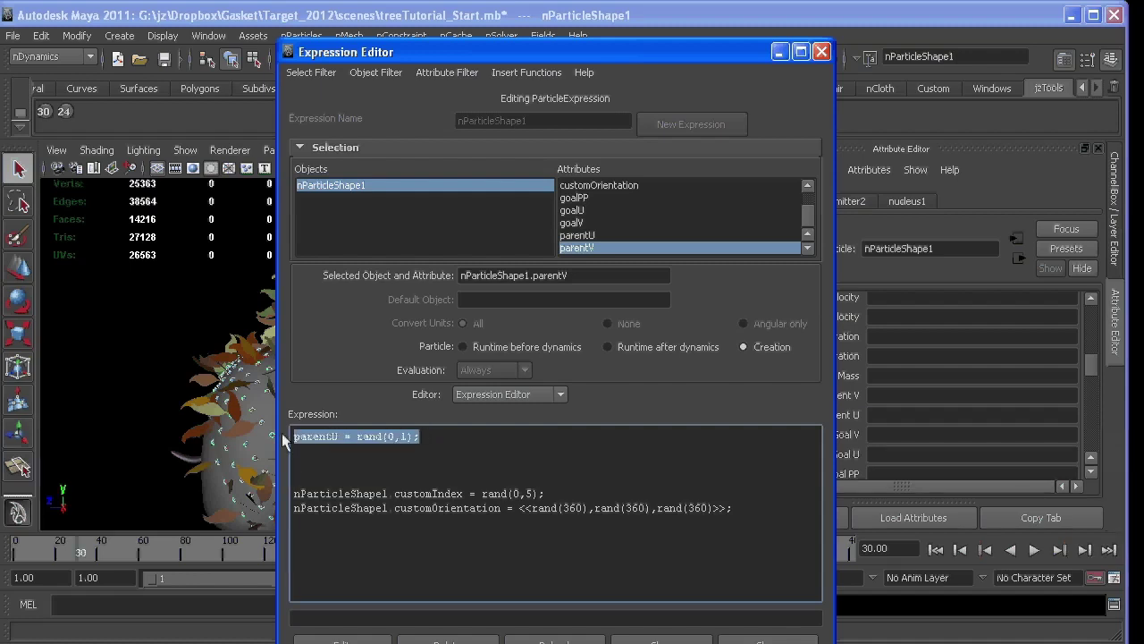
pyautogui.hotkey('ctrl', 'c')
pyautogui.click(455, 444)
pyautogui.press('Return')
pyautogui.hotkey('ctrl', 'v')
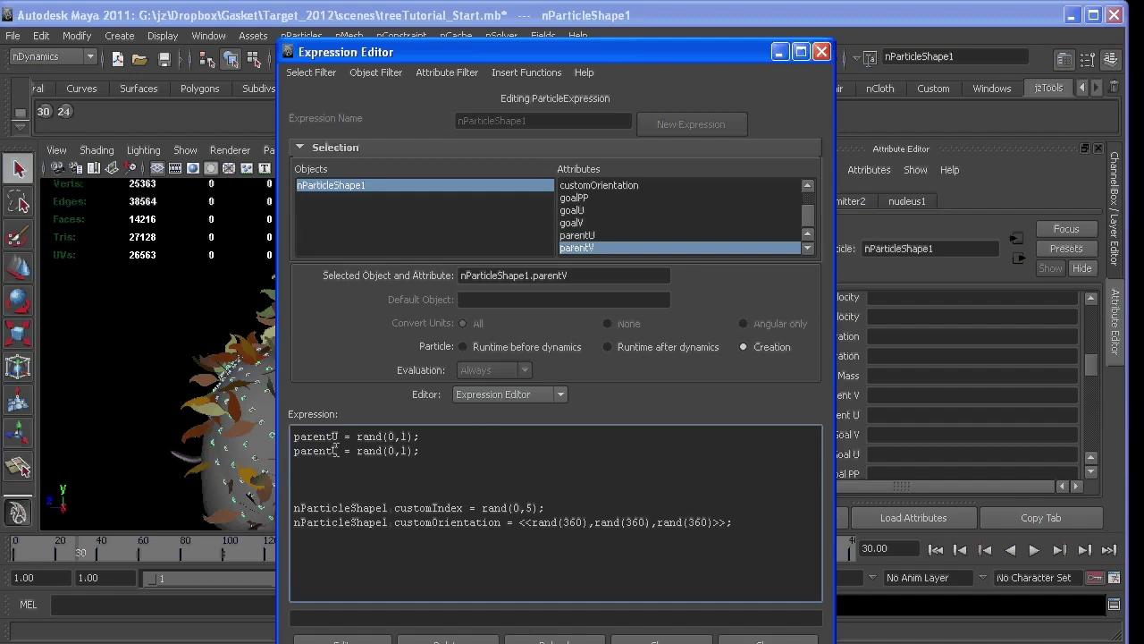
pyautogui.moveTo(337, 450); pyautogui.dragTo(329, 450)
pyautogui.write('V')
# Step: Add the line "goalU = parentU;" after a blank line below the parentV line
pyautogui.click(435, 450)
pyautogui.press('Return')
pyautogui.press('Return')
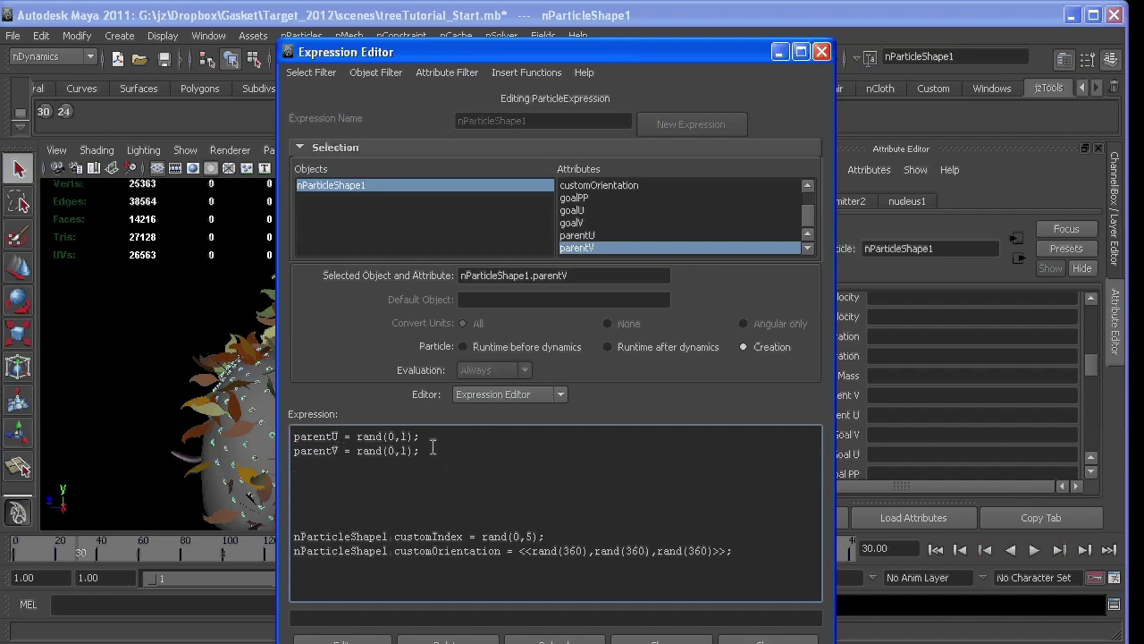
pyautogui.write('goalU +')
pyautogui.press('BackSpace')
pyautogui.write('=')
pyautogui.moveTo(343, 436); pyautogui.dragTo(242, 438)
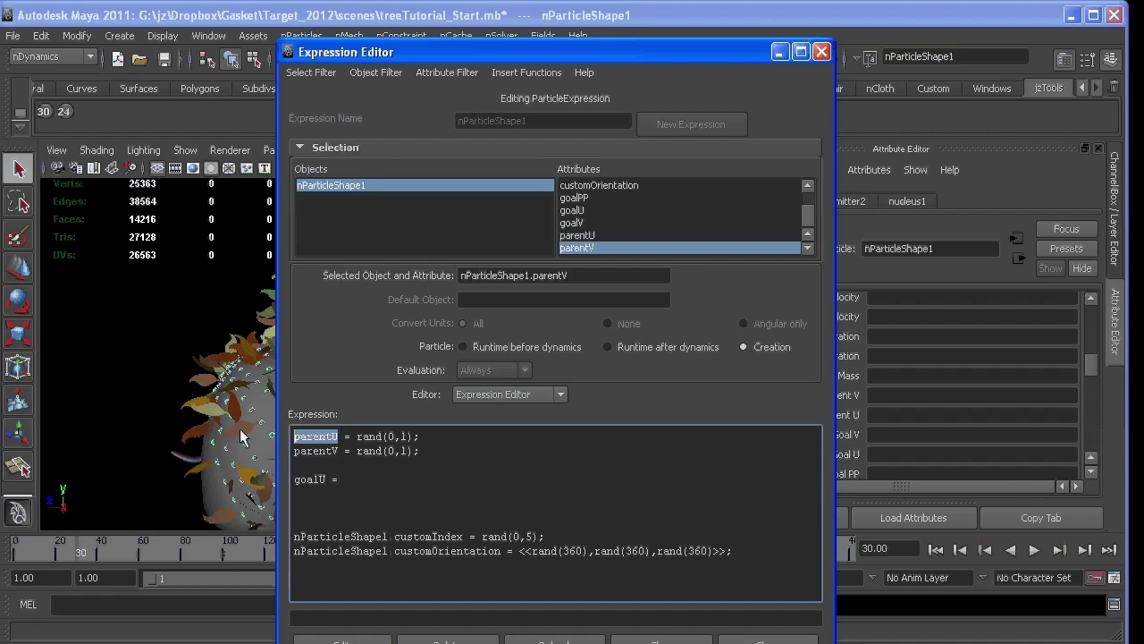
pyautogui.click(354, 484)
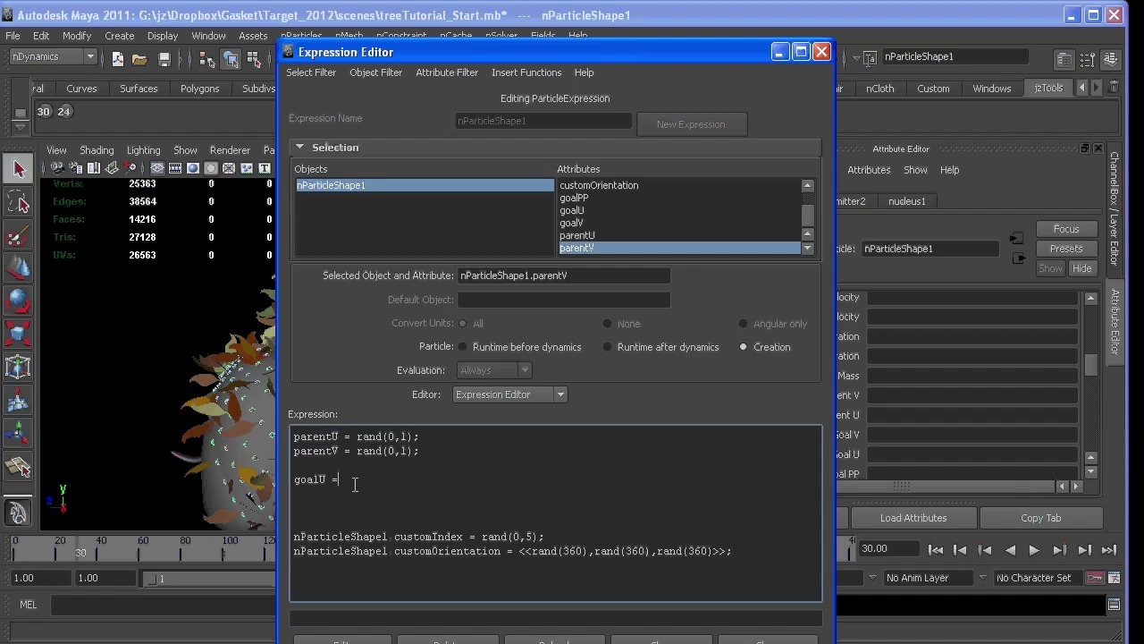
pyautogui.hotkey('ctrl', 'v')
pyautogui.write(';')
# Step: Duplicate the goalU line as "goalV = parentV;" and apply the edited creation expression
pyautogui.hotkey('shift', 'Home')
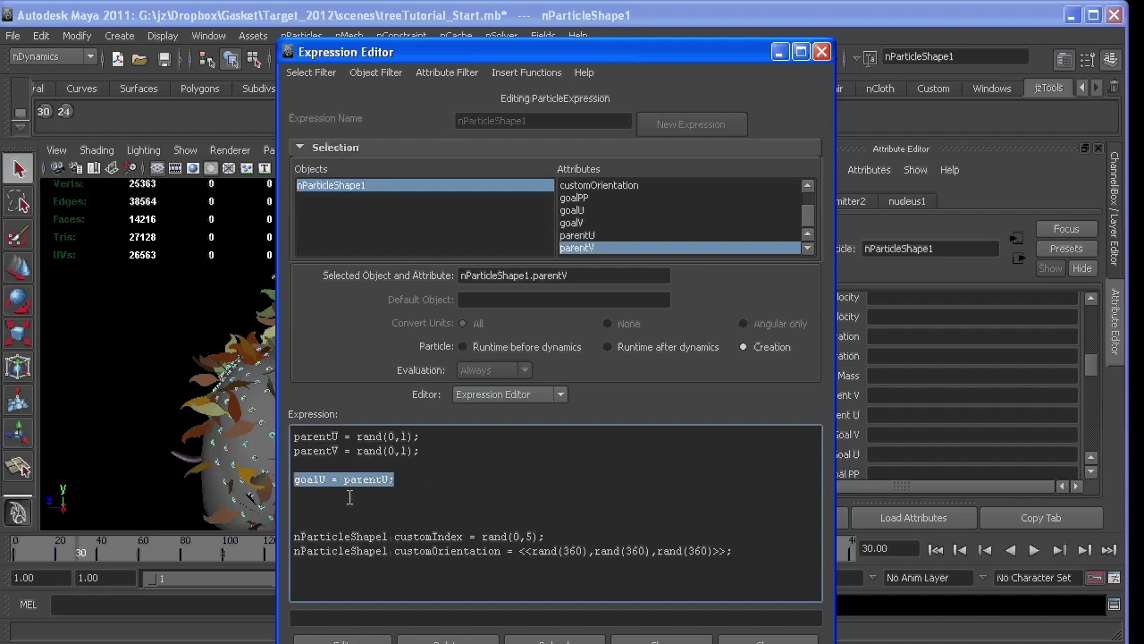
pyautogui.click(427, 483)
pyautogui.press('Return')
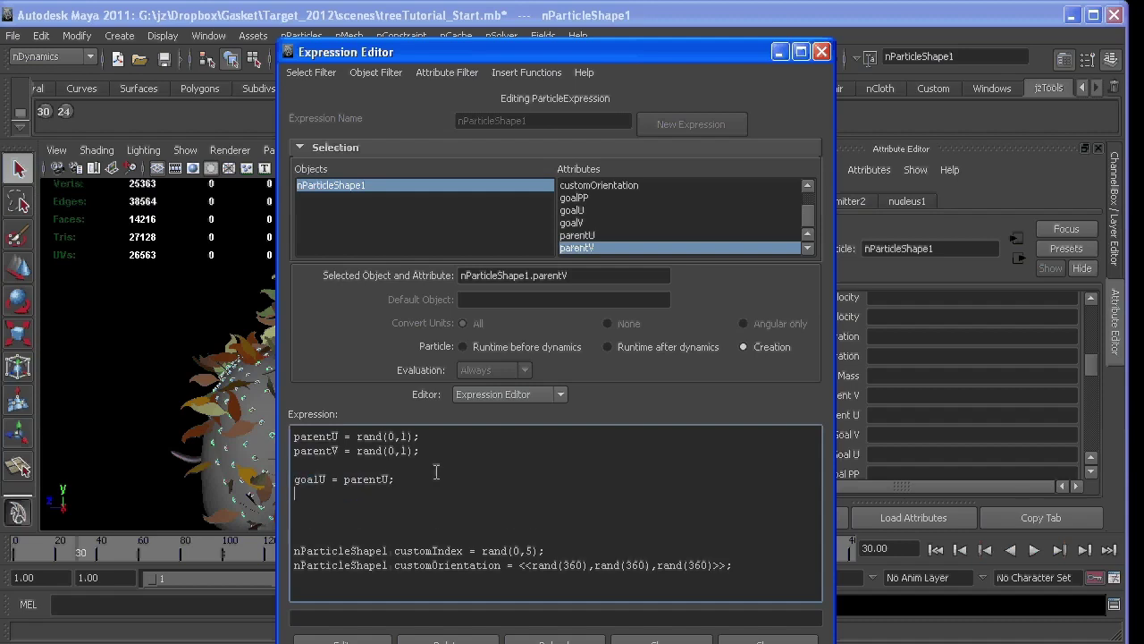
pyautogui.hotkey('ctrl', 'v')
pyautogui.click(322, 494)
pyautogui.press('Delete')
pyautogui.write('V')
pyautogui.moveTo(383, 494); pyautogui.dragTo(395, 493)
pyautogui.write('V')
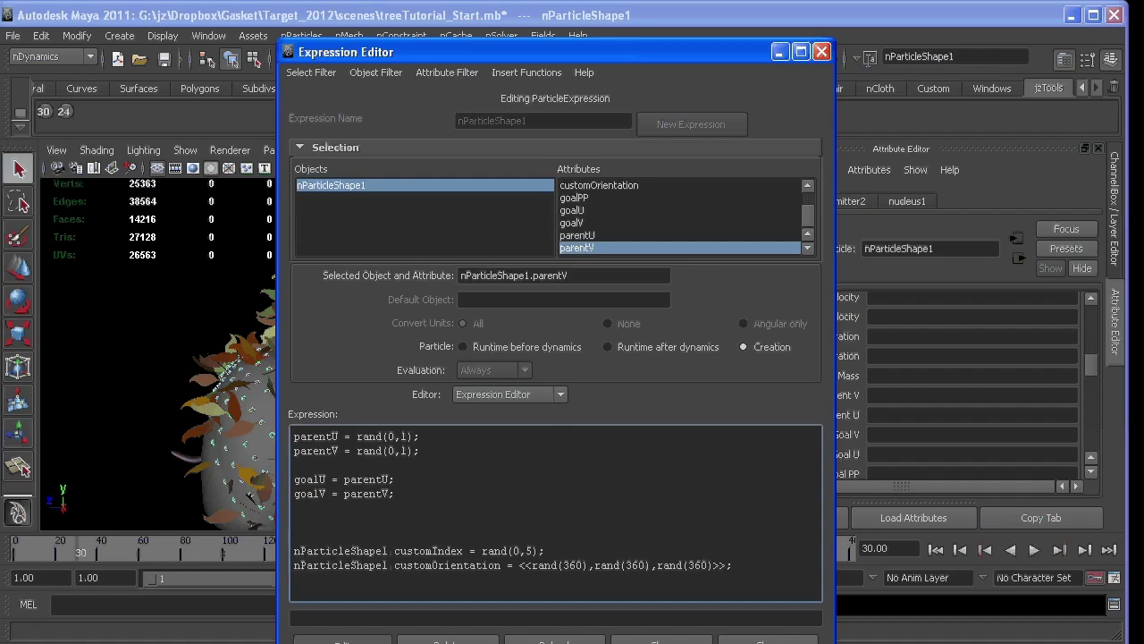
# Step: Minimize the Expression Editor and Outliner, and play the simulation from frame 1 to inspect the leaf placement on the canopy up close
pyautogui.click(779, 51)
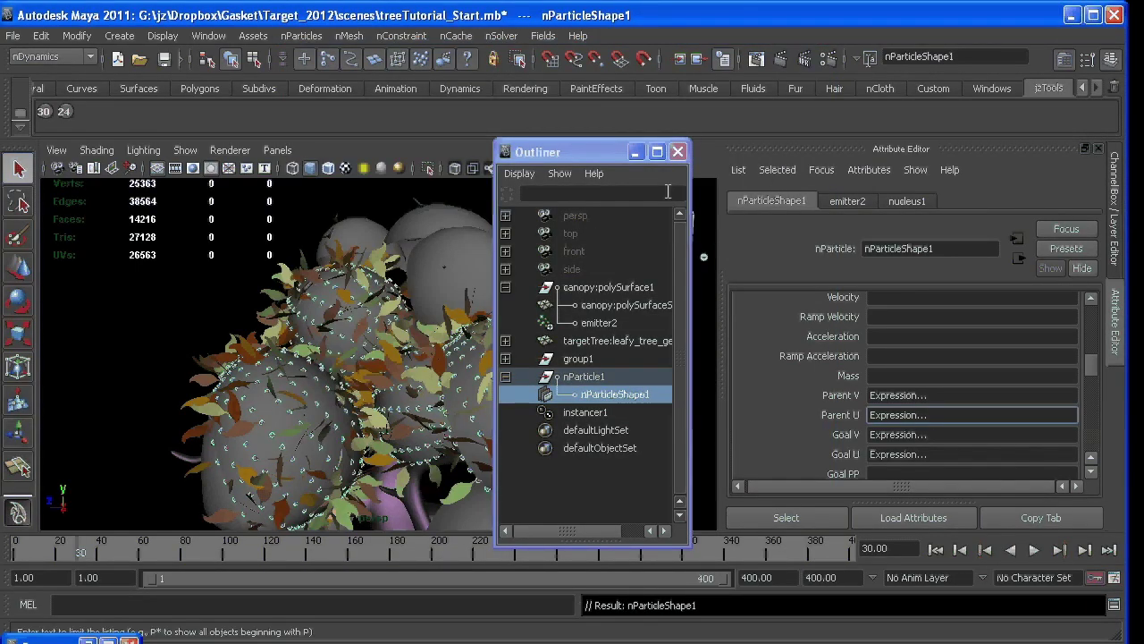
pyautogui.click(636, 151)
pyautogui.click(935, 549)
pyautogui.click(1034, 549)
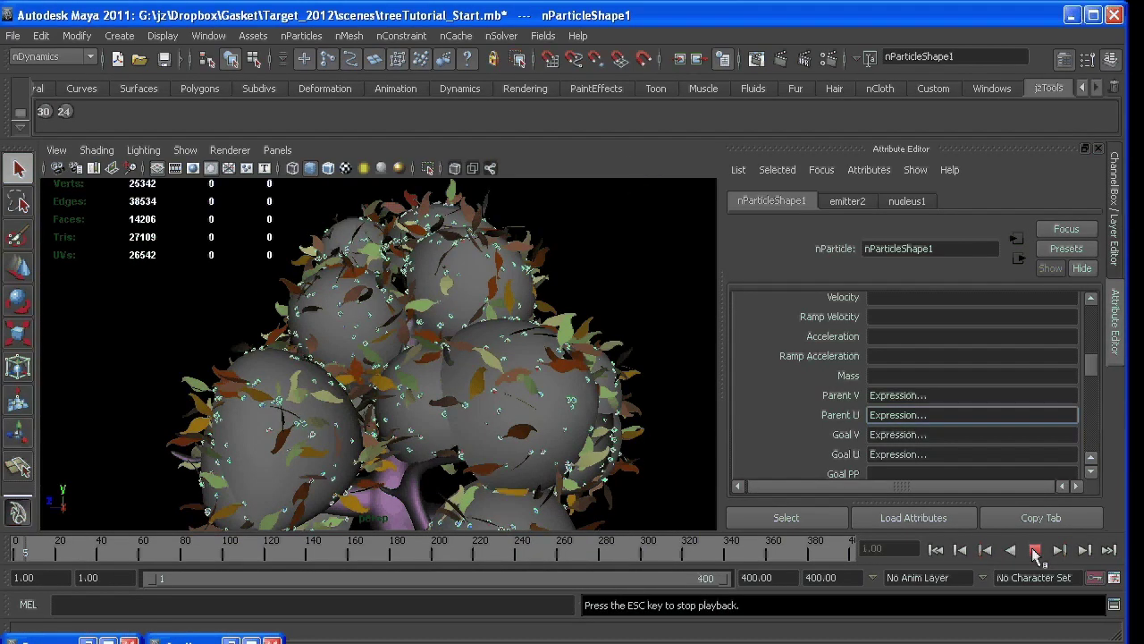
pyautogui.click(1034, 550)
pyautogui.keyDown('alt'); pyautogui.moveTo(384, 394); pyautogui.dragTo(319, 394); pyautogui.keyUp('alt')
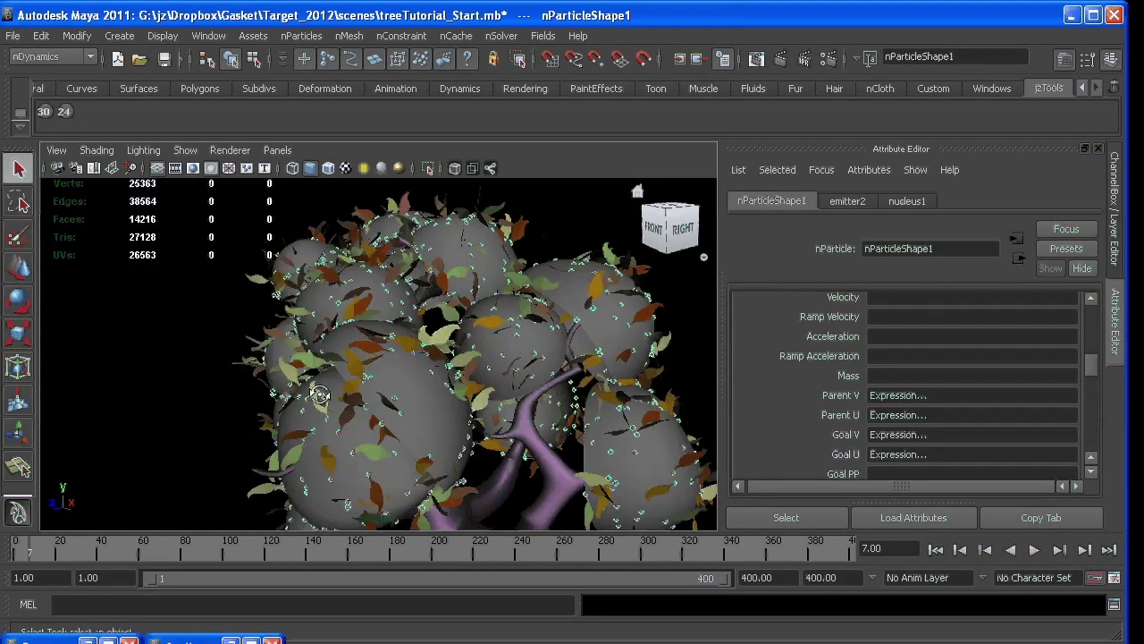
pyautogui.keyDown('alt'); pyautogui.moveTo(320, 394); pyautogui.dragTo(429, 447, button='right'); pyautogui.keyUp('alt')
pyautogui.keyDown('alt'); pyautogui.moveTo(429, 447); pyautogui.dragTo(390, 416); pyautogui.keyUp('alt')
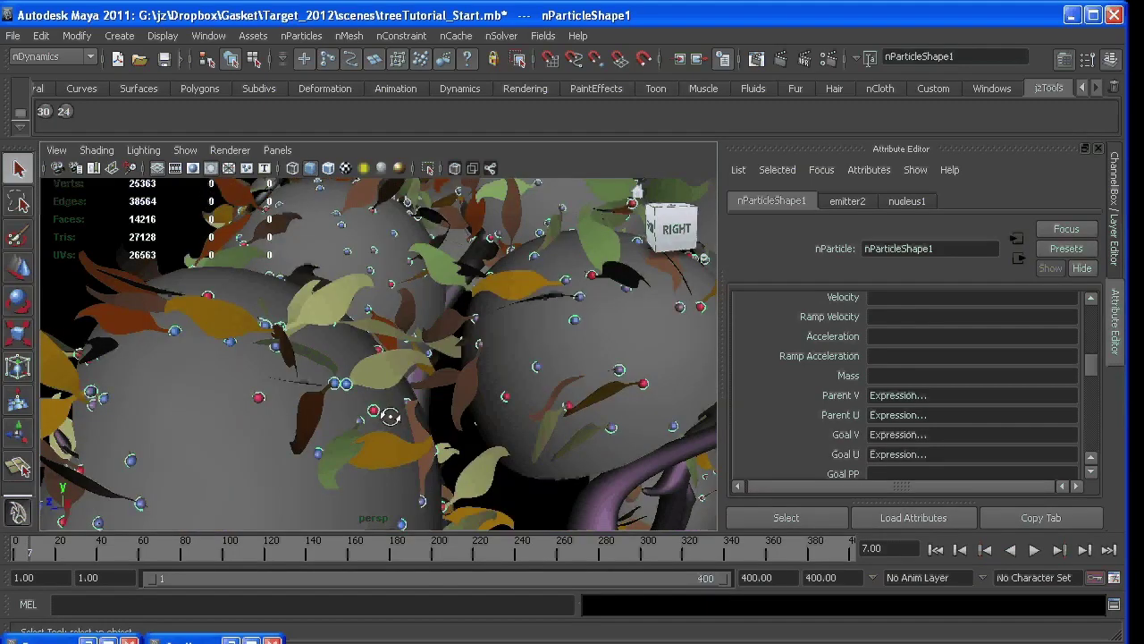
pyautogui.keyDown('alt'); pyautogui.moveTo(390, 415); pyautogui.dragTo(242, 313, button='right'); pyautogui.keyUp('alt')
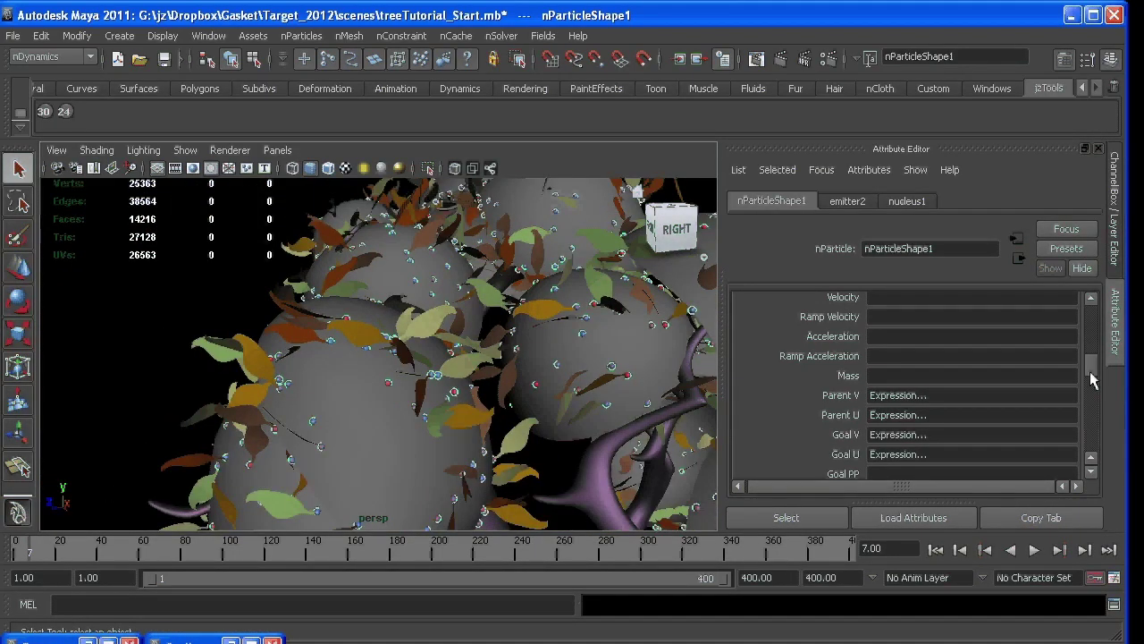
# Step: Check the Self Collide setting in nParticleShape1's Collisions attributes
pyautogui.moveTo(1090, 369); pyautogui.dragTo(1012, 311)
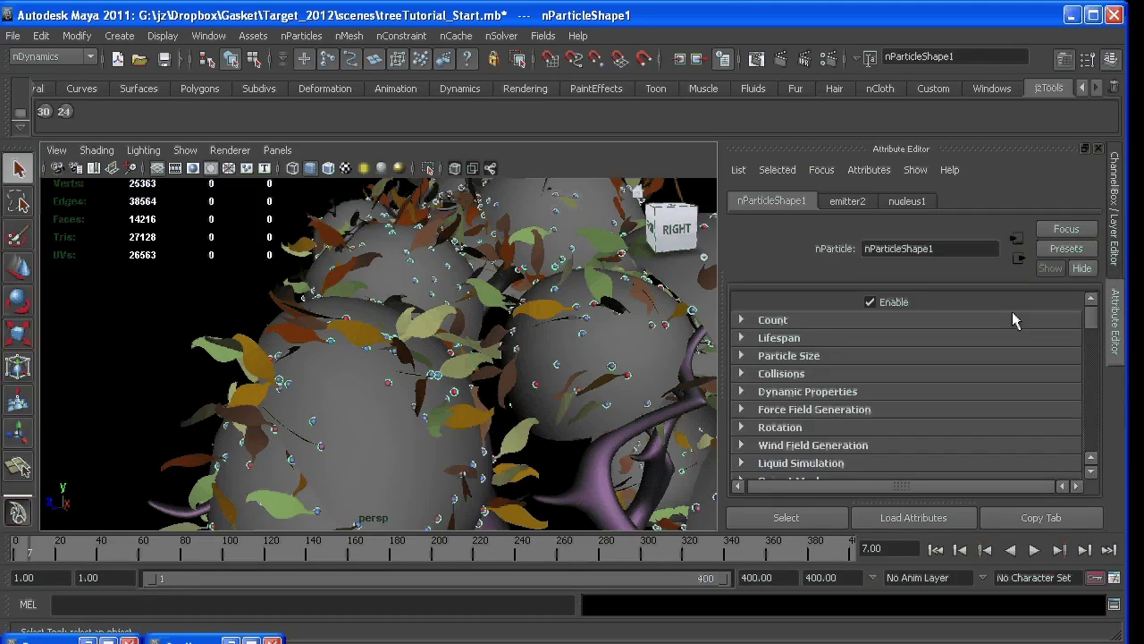
pyautogui.click(783, 374)
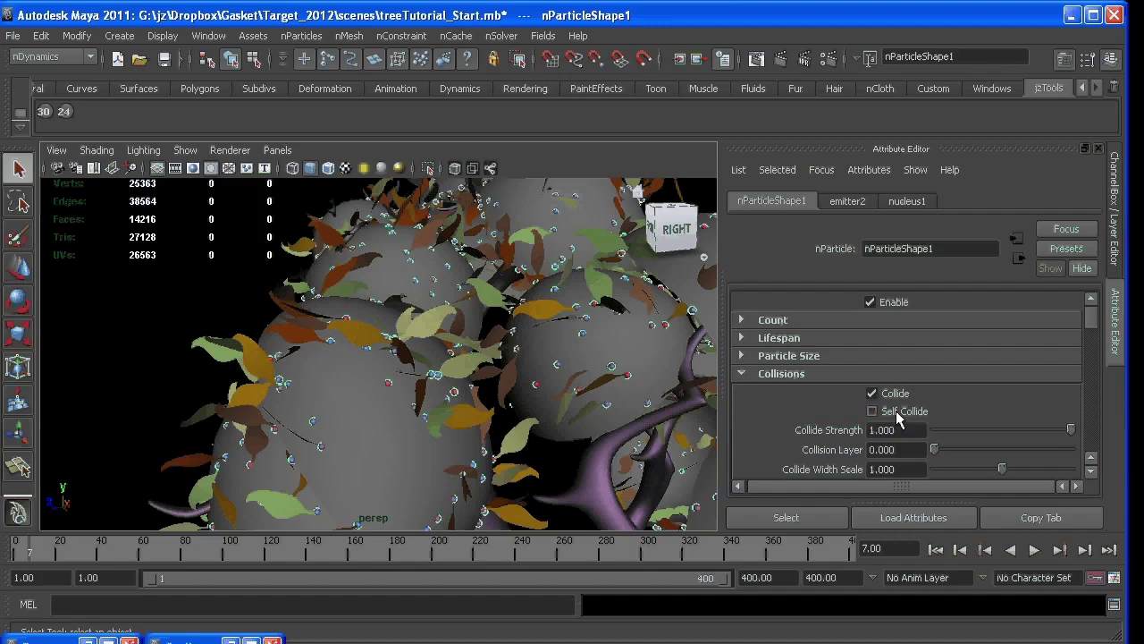
pyautogui.keyDown('alt'); pyautogui.moveTo(452, 411); pyautogui.dragTo(379, 384, button='middle'); pyautogui.keyUp('alt')
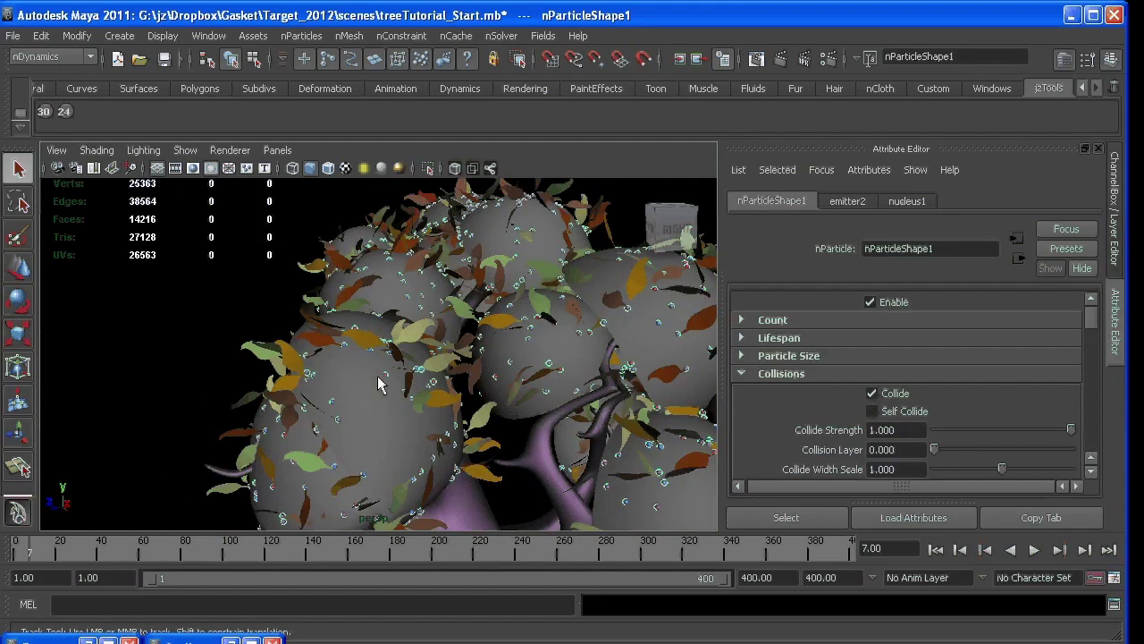
# Step: Hide the canopy_Lyr layer and play the first few frames of the simulation from frame 1
pyautogui.hotkey('alt', 'shift', 'v')
pyautogui.keyDown('alt'); pyautogui.moveTo(480, 394); pyautogui.dragTo(370, 368, button='right'); pyautogui.keyUp('alt')
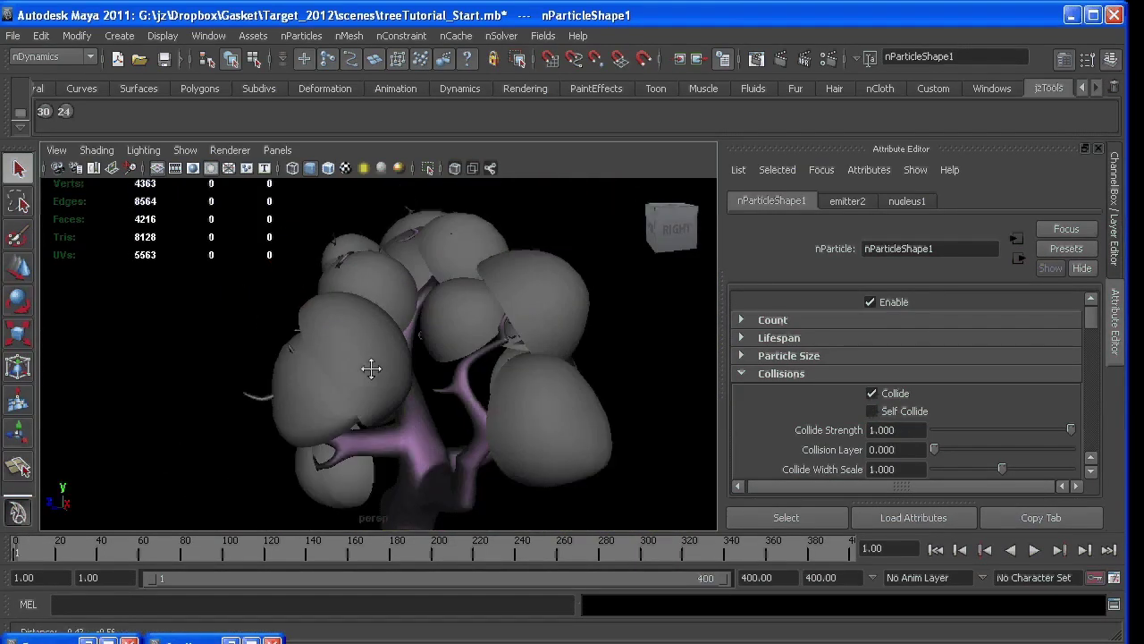
pyautogui.hotkey('ctrl', 'a')
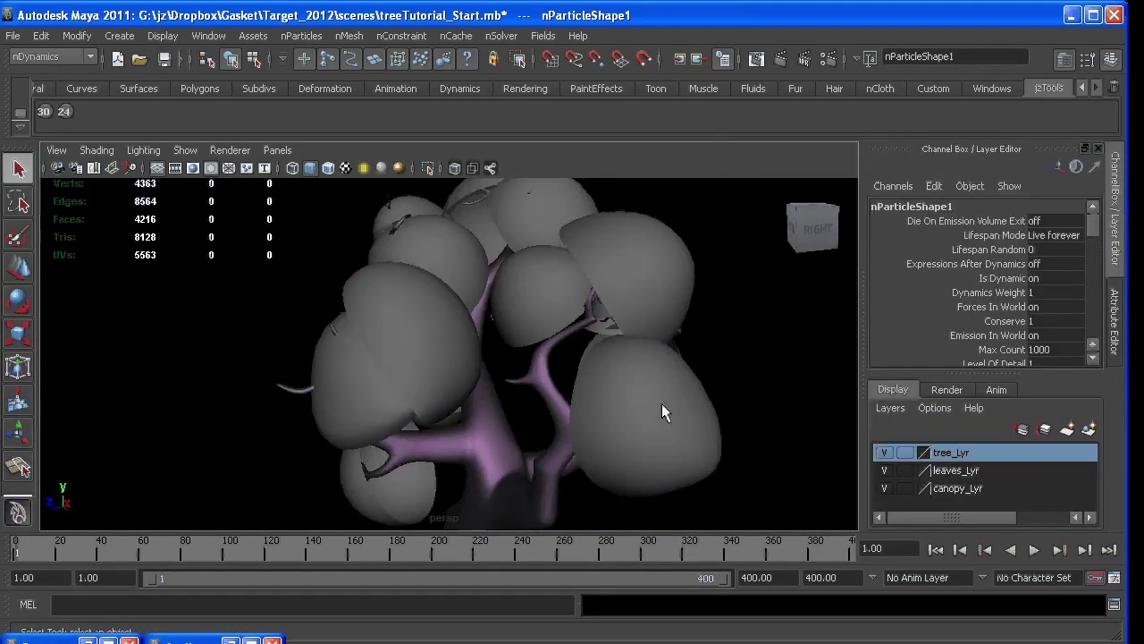
pyautogui.click(883, 488)
pyautogui.keyDown('alt'); pyautogui.moveTo(465, 357); pyautogui.dragTo(505, 332); pyautogui.keyUp('alt')
pyautogui.click(1034, 550)
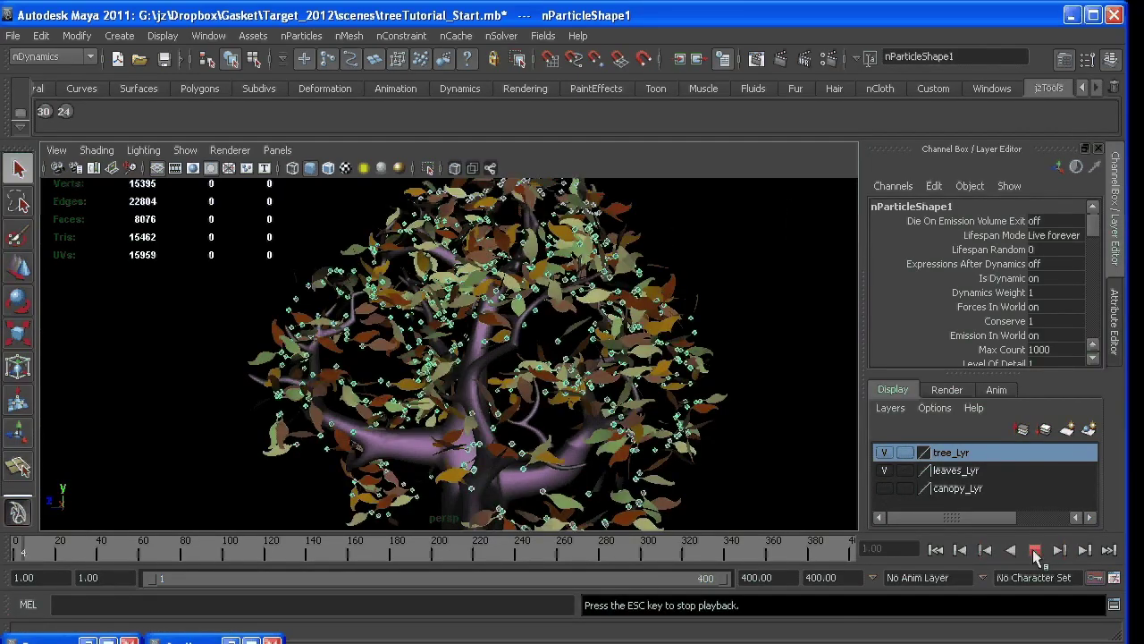
pyautogui.press('Escape')
# Step: Hide nParticles in the perspective view and look over the whole tree with its instanced leaves
pyautogui.click(186, 151)
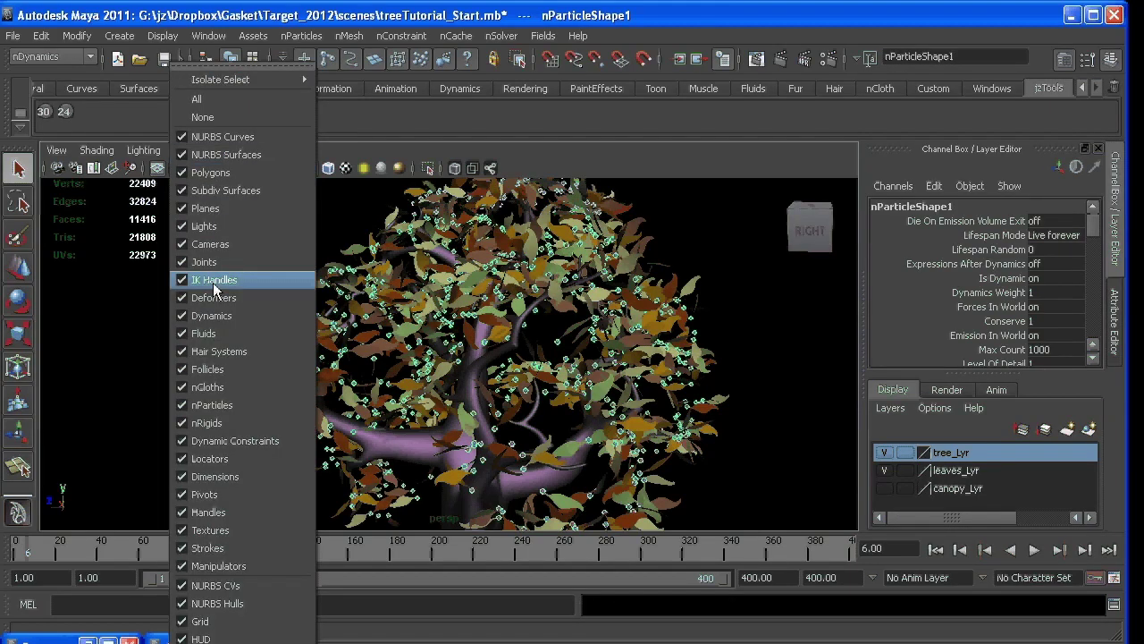
pyautogui.click(218, 406)
pyautogui.keyDown('alt'); pyautogui.moveTo(218, 406); pyautogui.dragTo(191, 296); pyautogui.keyUp('alt')
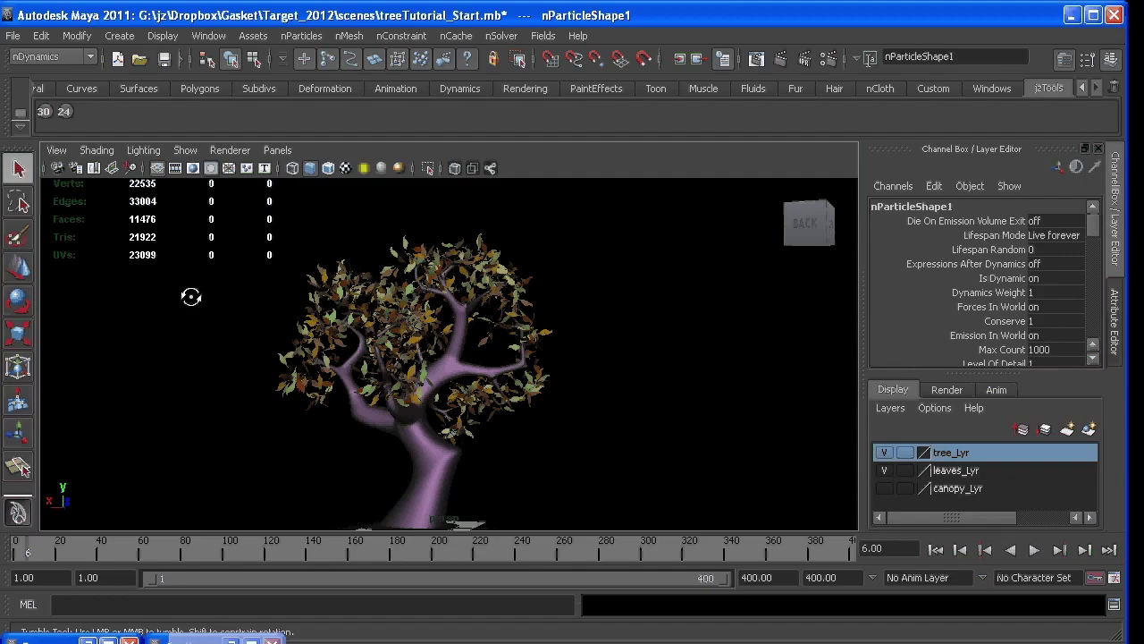